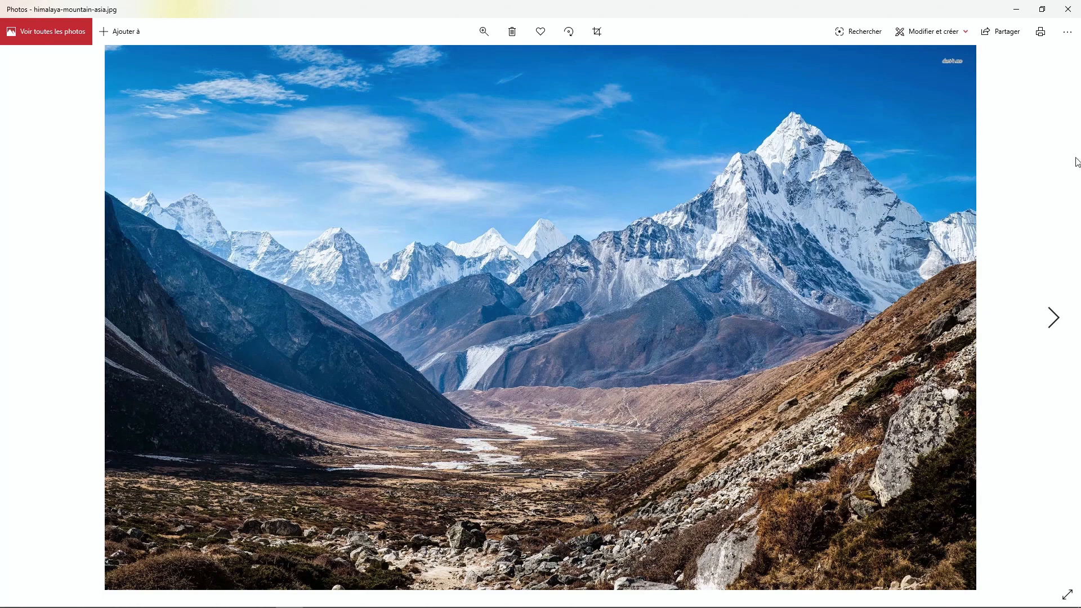
- Close the mountain photo, duplicate the portrait layer Calque 1 and hide the copy
click(1067, 7)
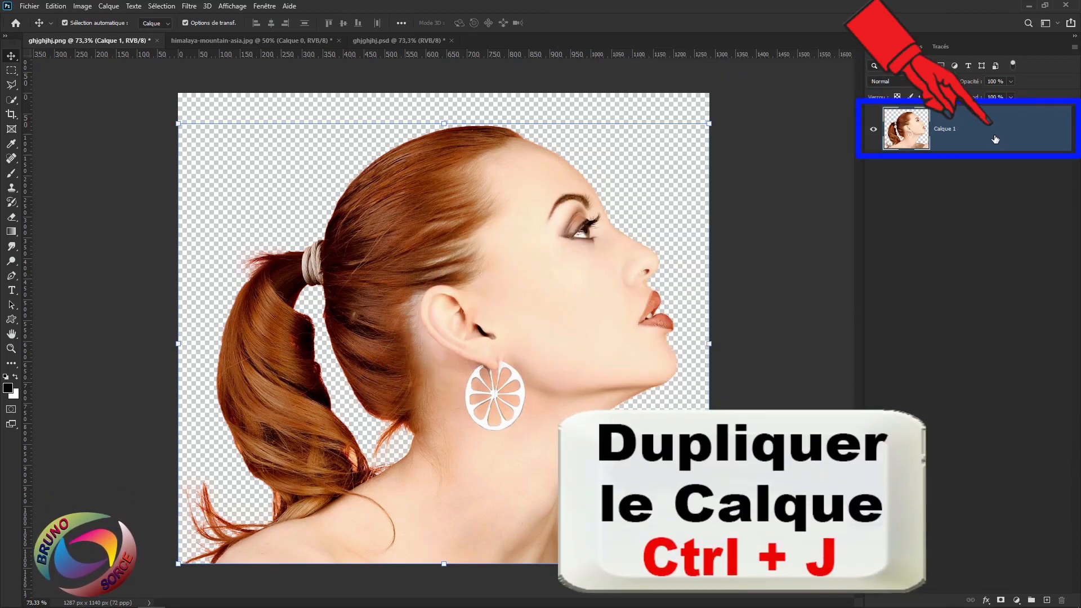
key(ctrl+j)
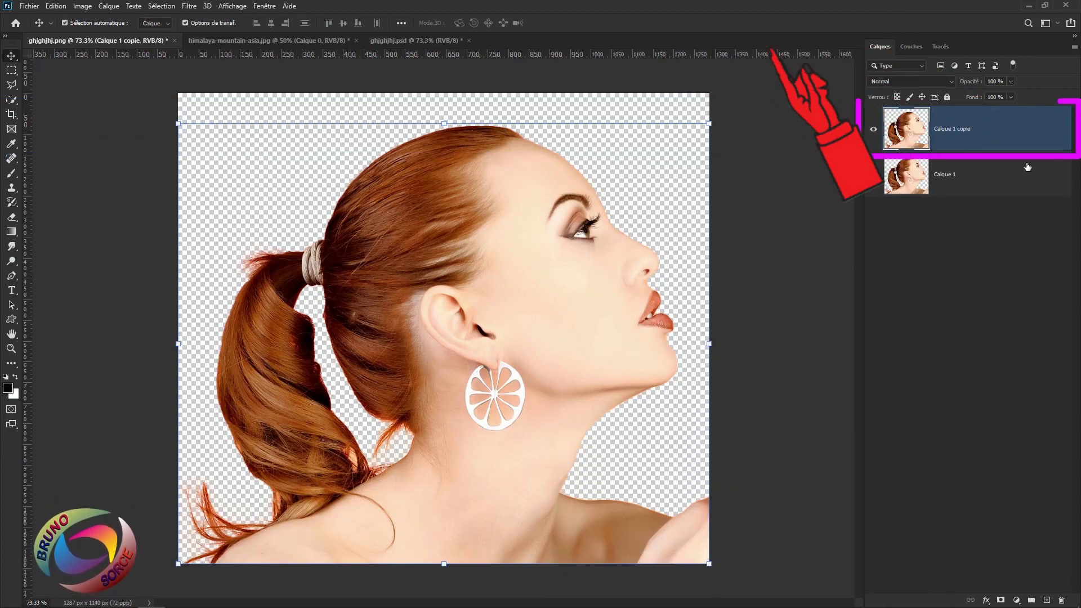
click(873, 131)
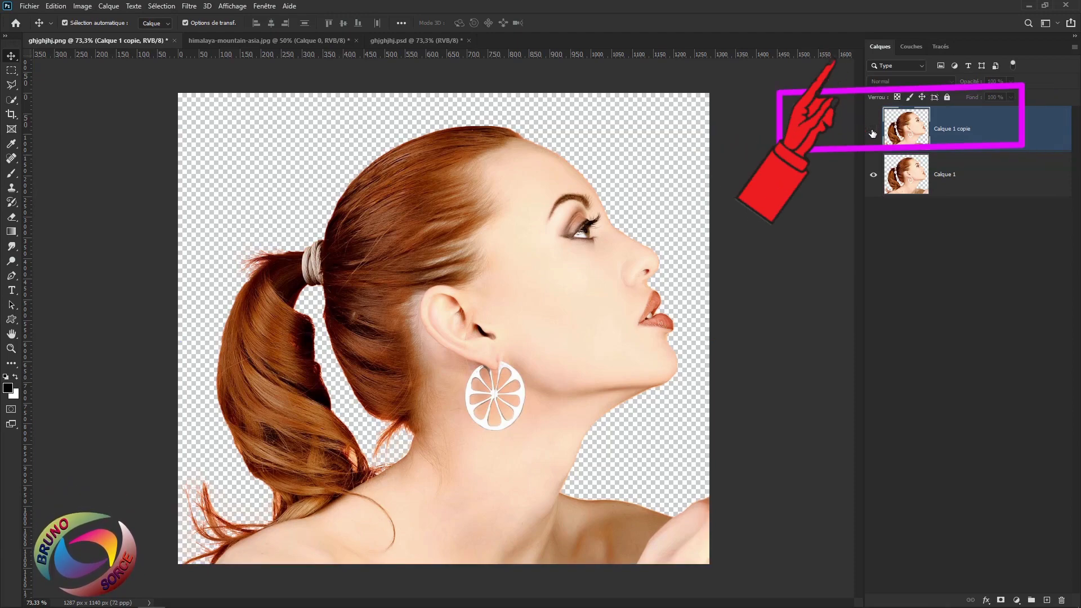
- Load the outline of the woman on Calque 1 as a selection and invert it to cover the background
click(975, 187)
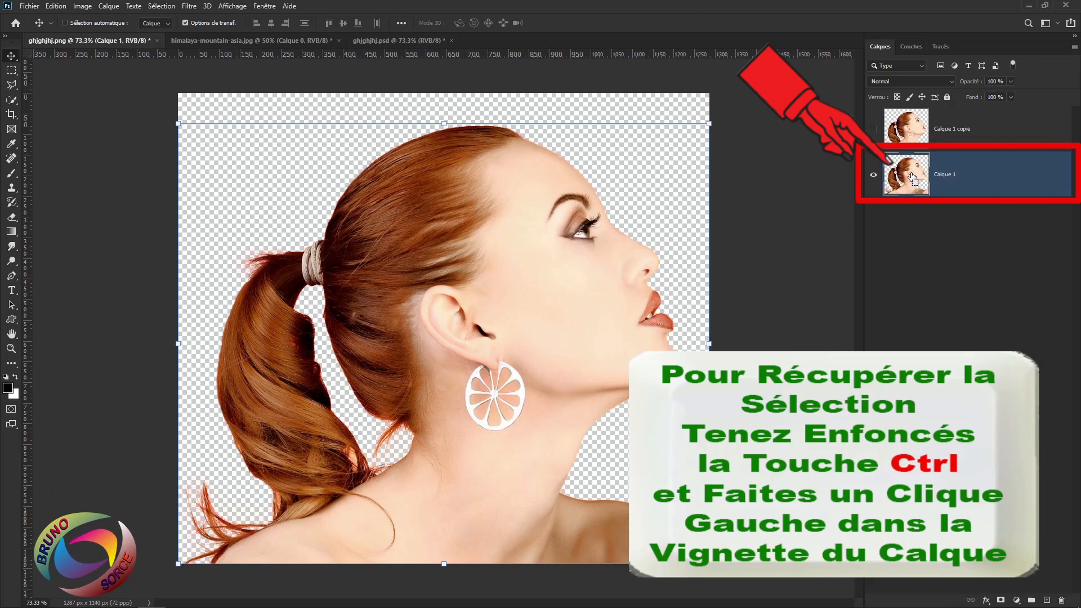
ctrl+click(912, 177)
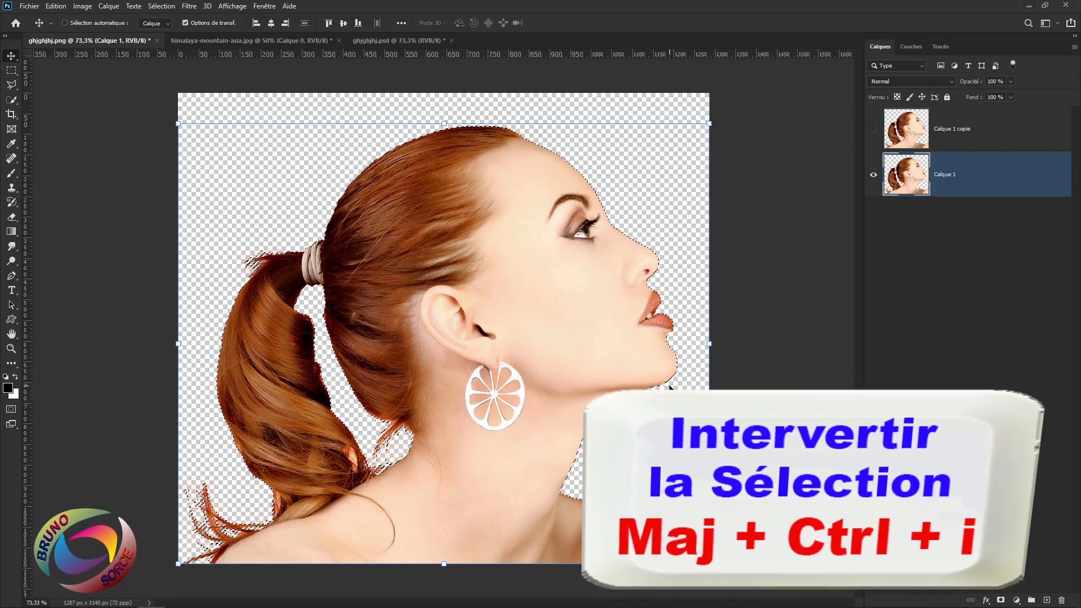
key(ctrl+shift+i)
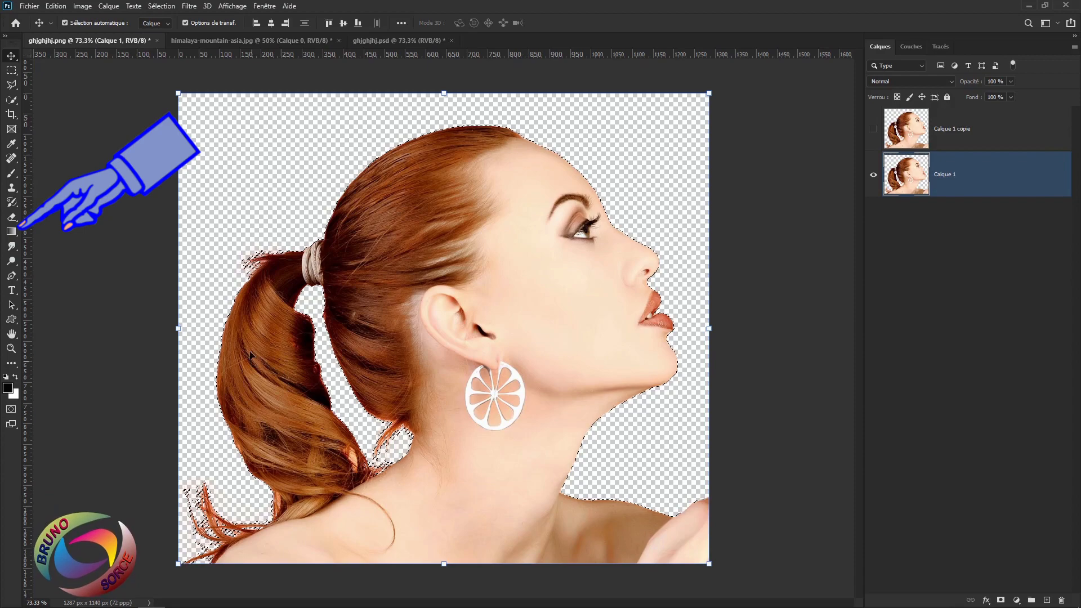
- Fill the selected background of Calque 1 with a vertical grey-to-white gradient, white at the top, and mask the layer with the selection
drag(12, 231, 43, 230)
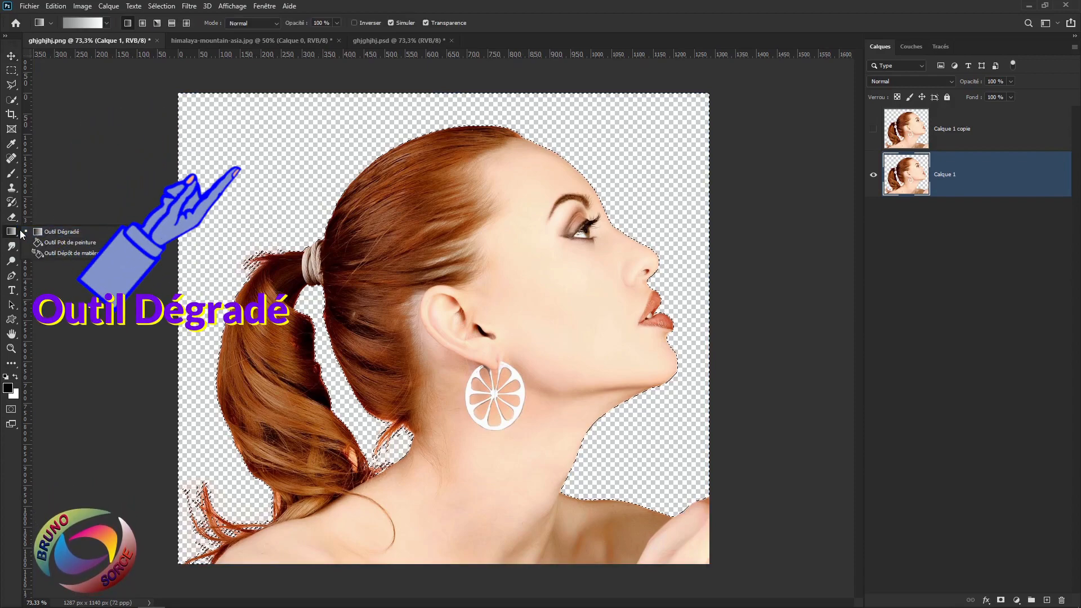
click(62, 232)
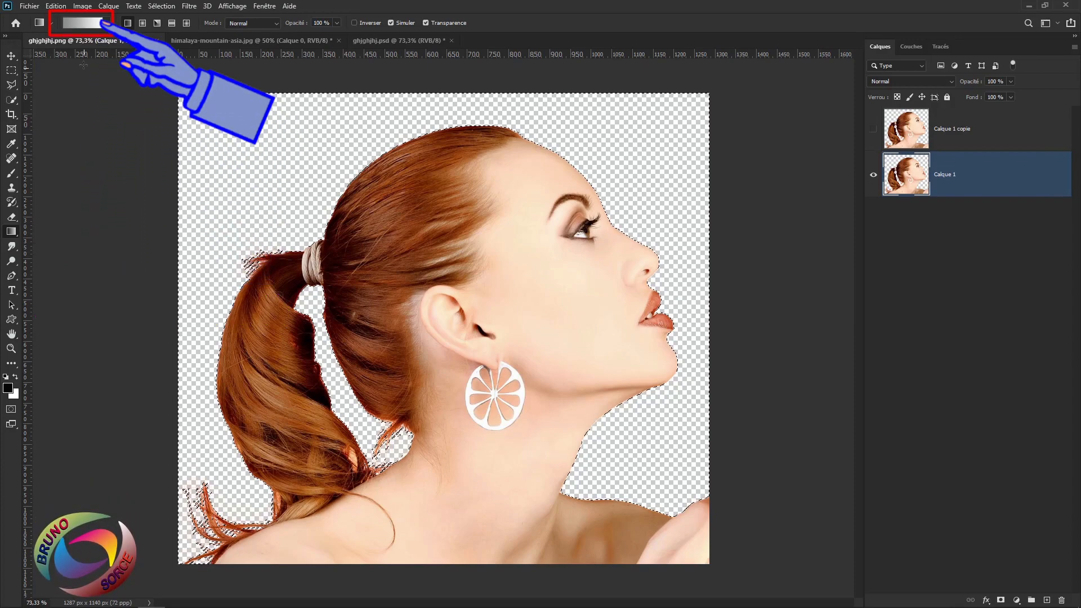
click(78, 23)
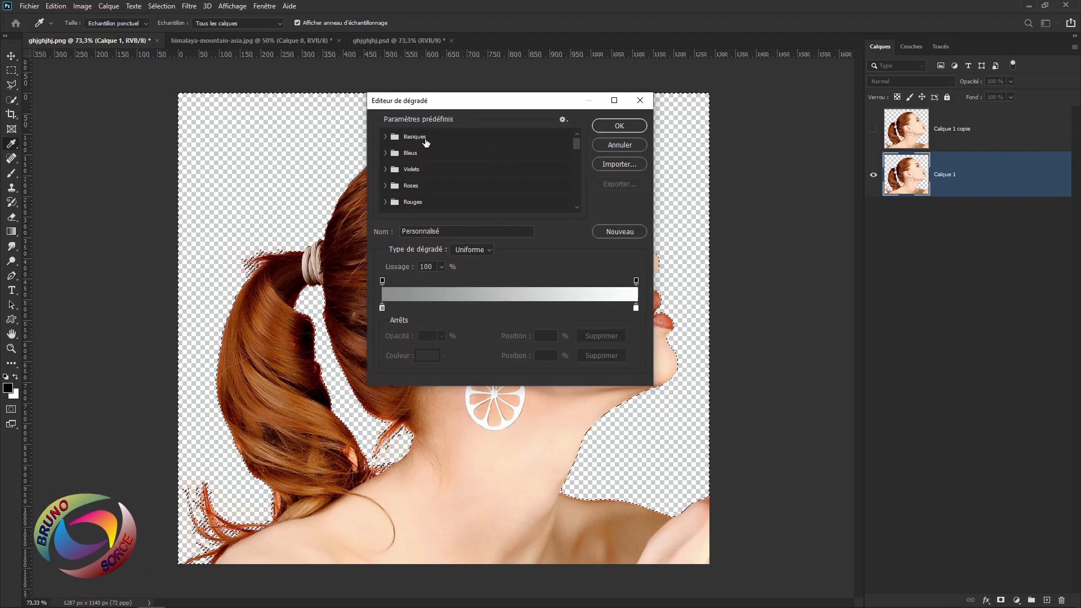
click(386, 136)
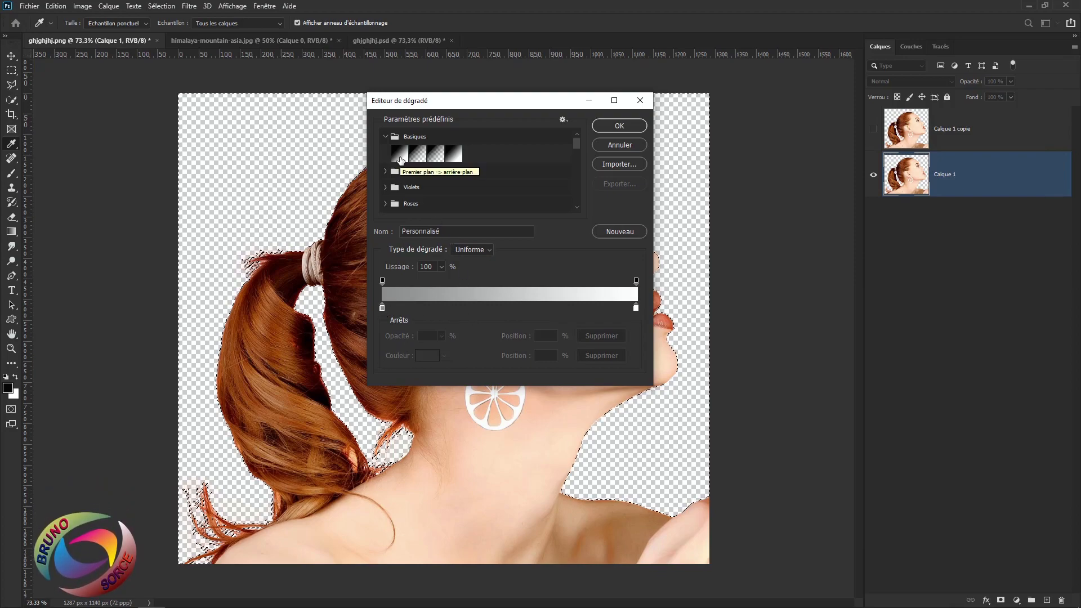
click(624, 125)
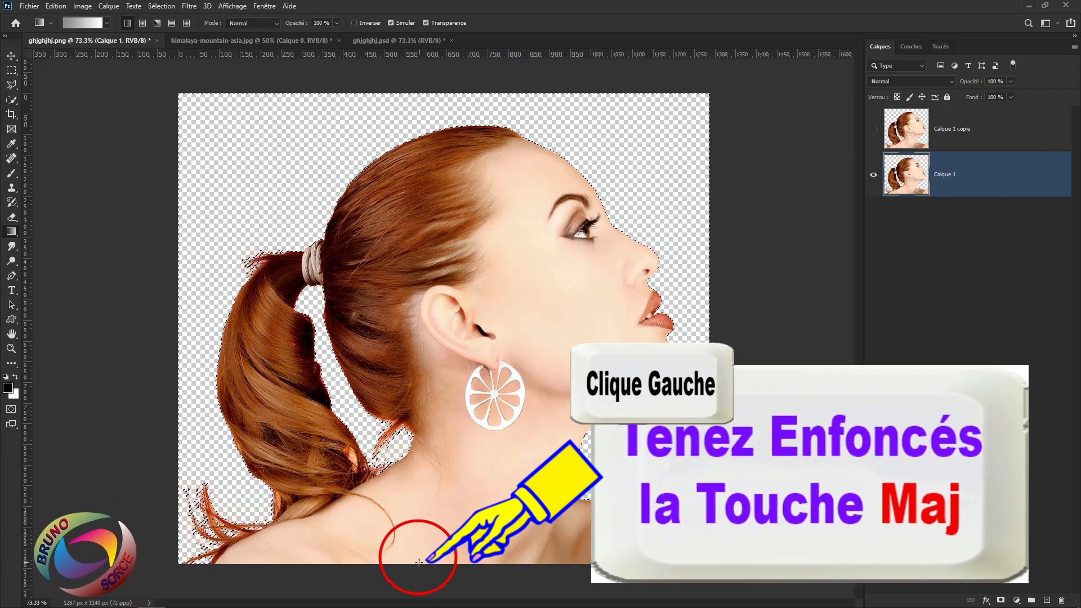
drag(419, 562, 421, 95)
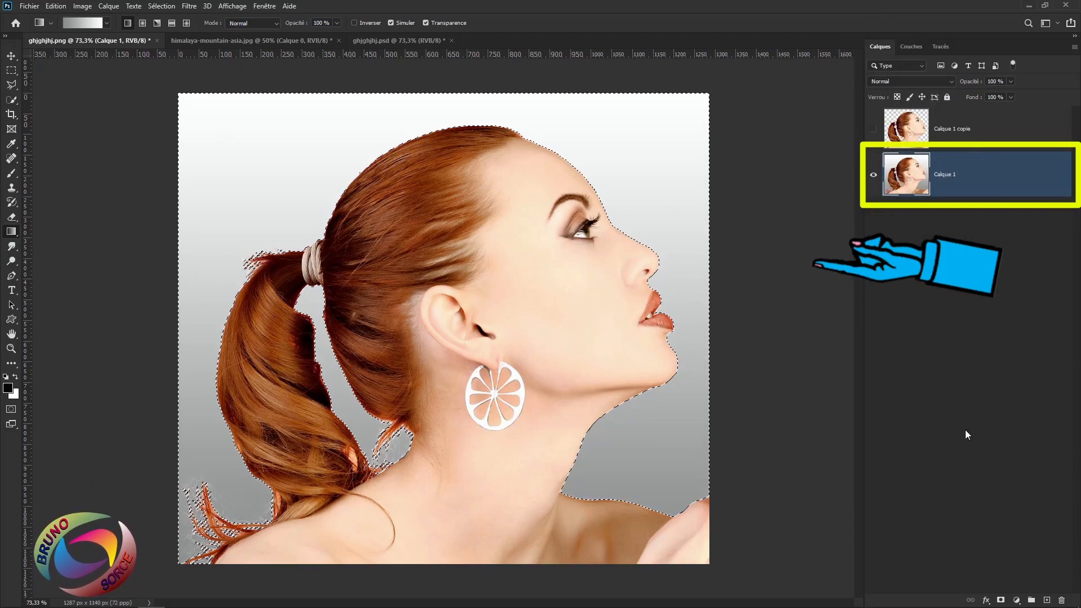
click(1000, 601)
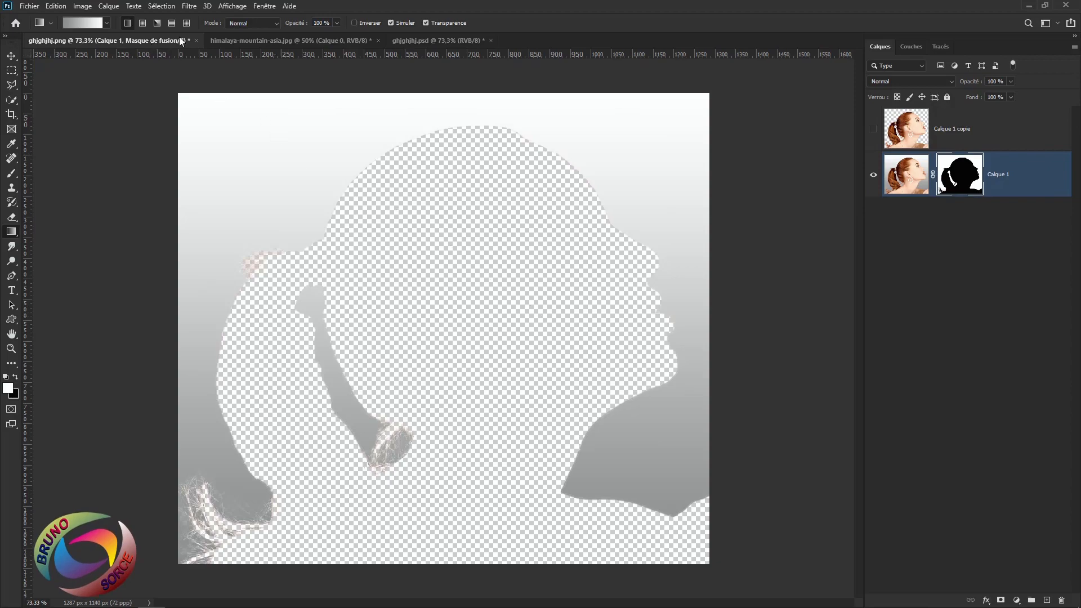
- Place the himalaya-mountain-asia image as an embedded layer and move it below Calque 1
click(29, 6)
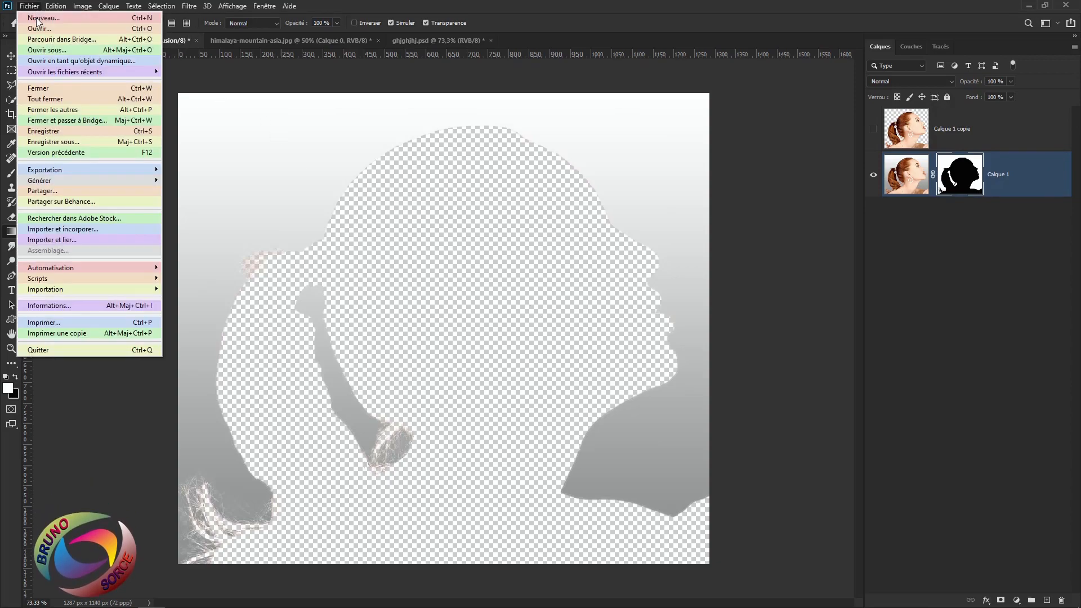
click(58, 234)
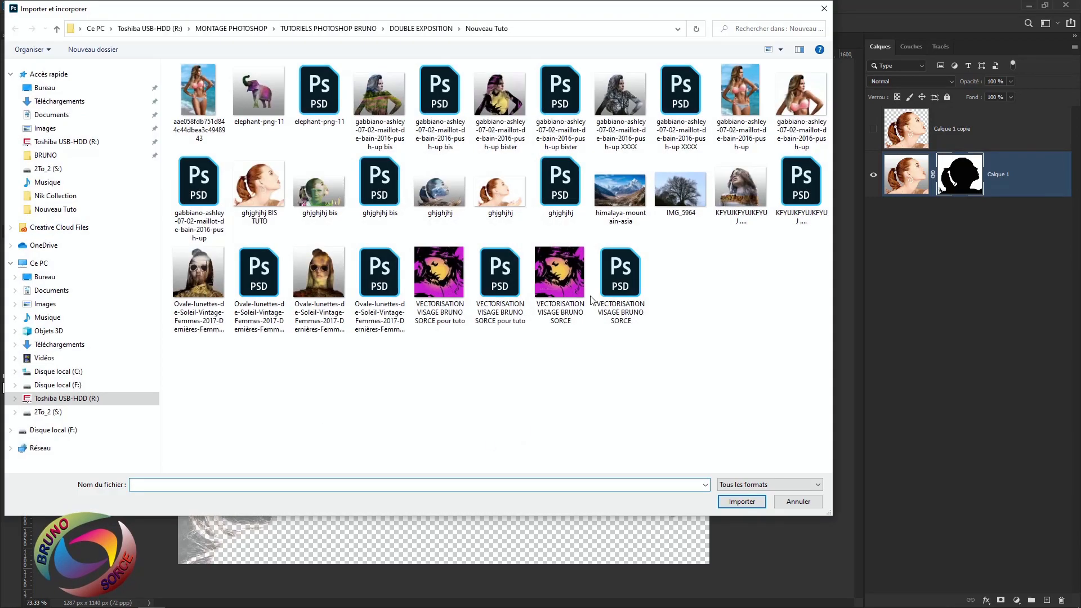
double_click(620, 194)
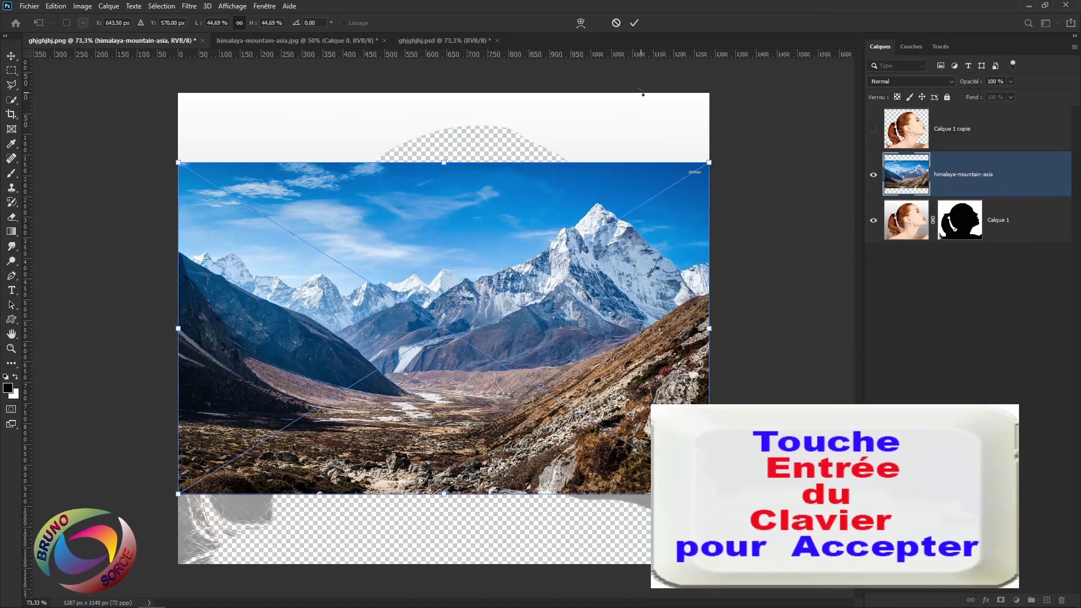
key(Return)
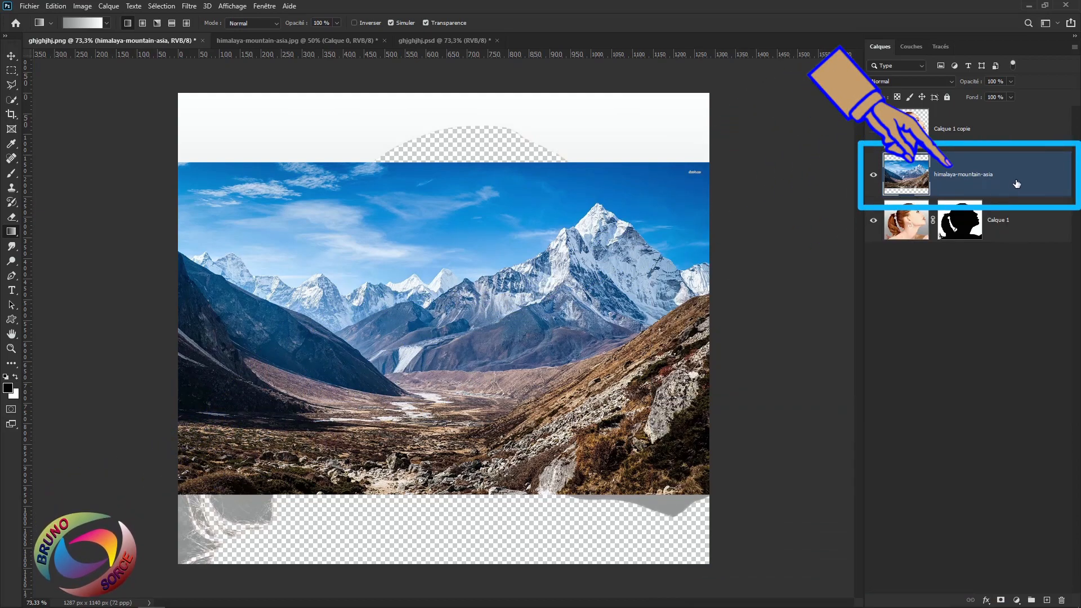
drag(1016, 186, 1018, 244)
drag(1018, 248, 1013, 248)
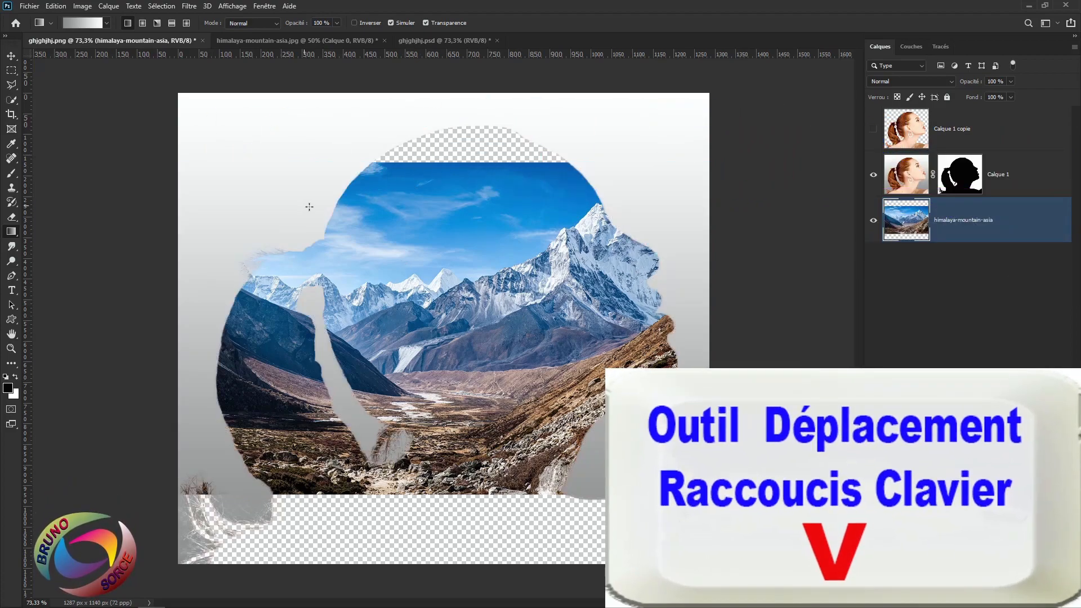
- Scale the mountain layer to 141% and shift it slightly down to fill the head silhouette, and convert it to a smart object
key(v)
key(v)
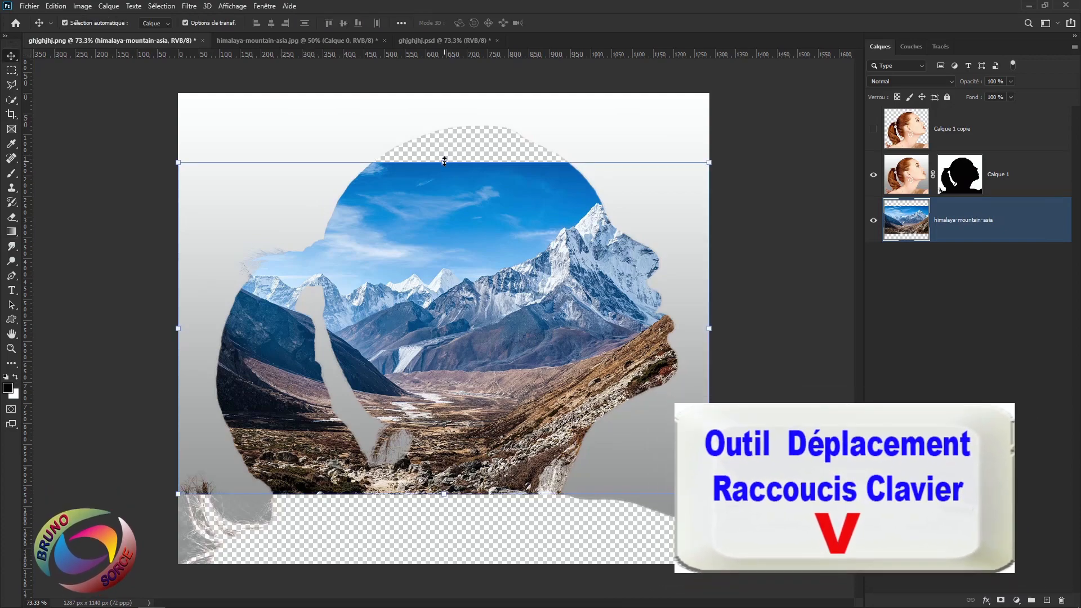
drag(443, 161, 446, 111)
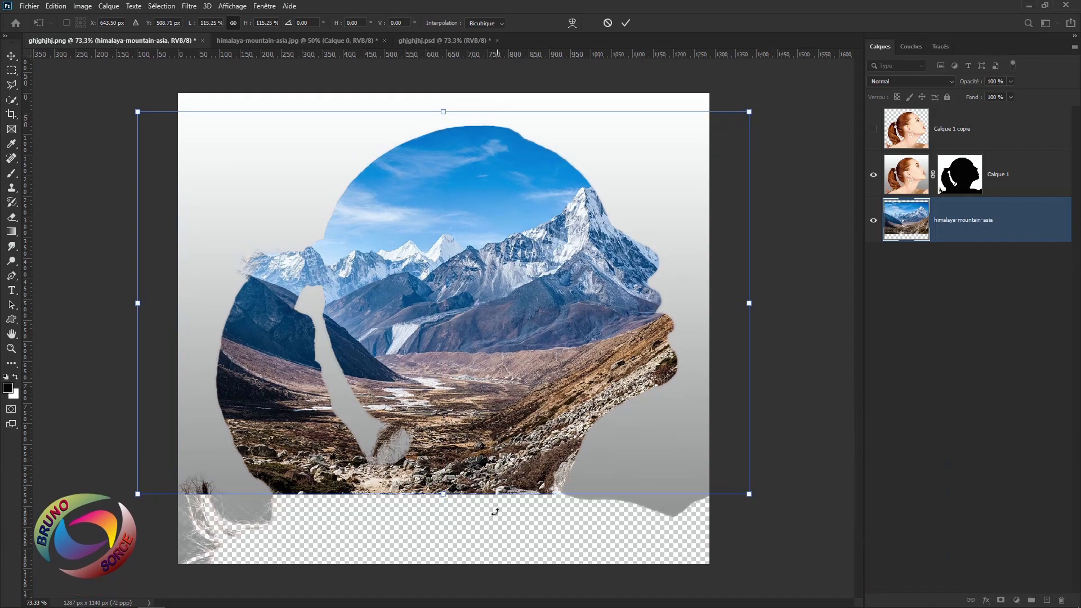
drag(443, 494, 443, 588)
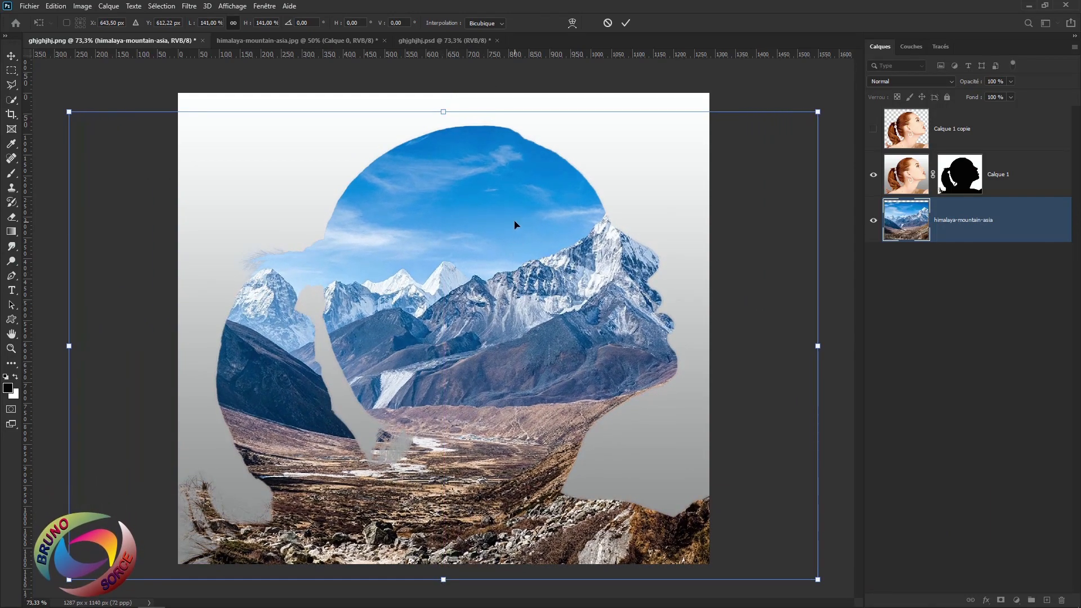
drag(514, 225, 518, 230)
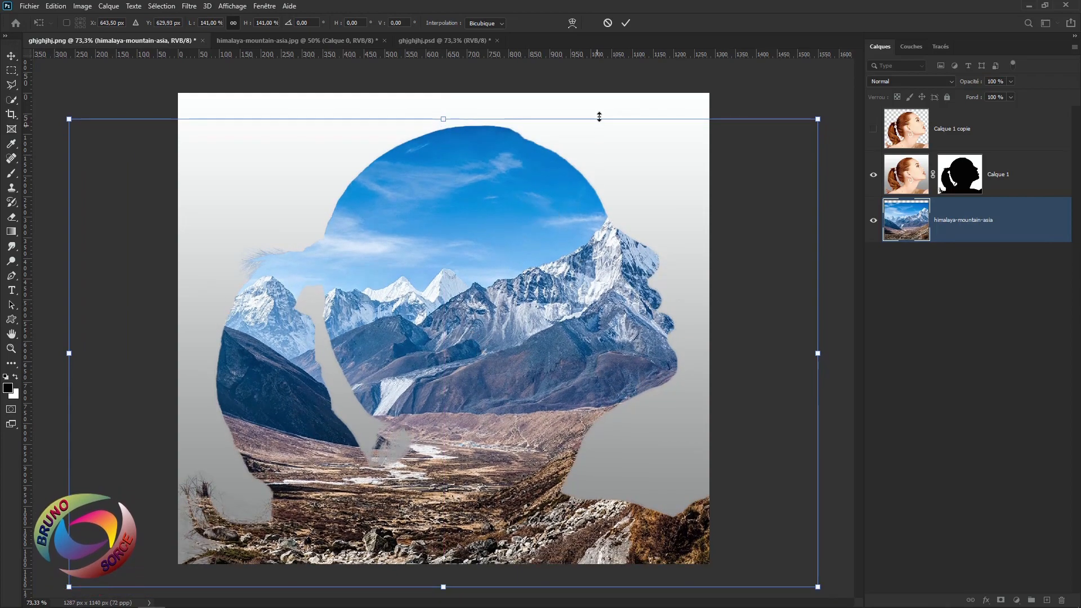
key(Return)
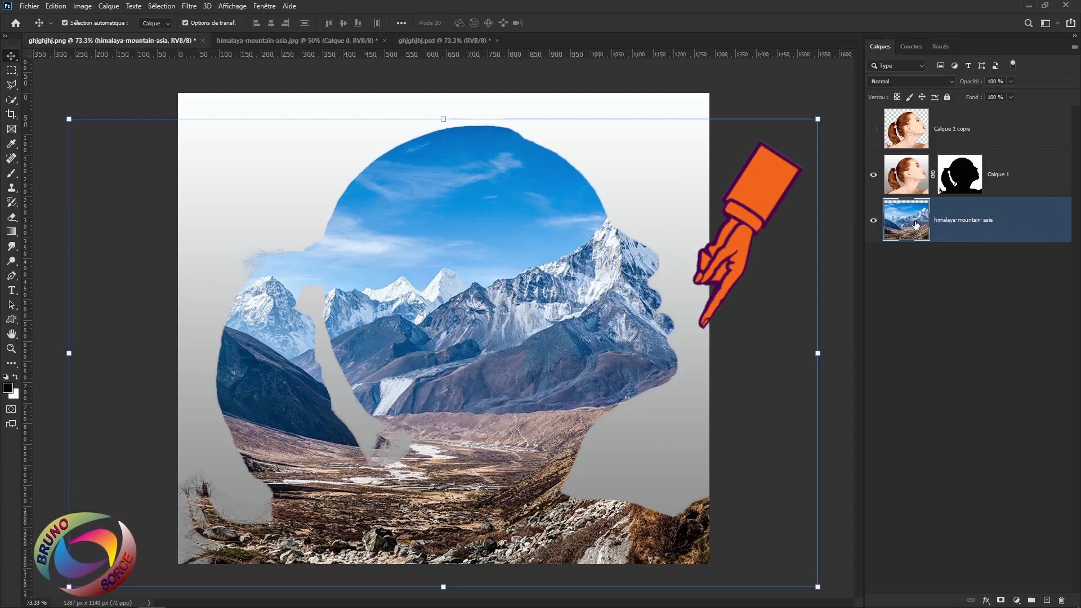
right_click(1035, 228)
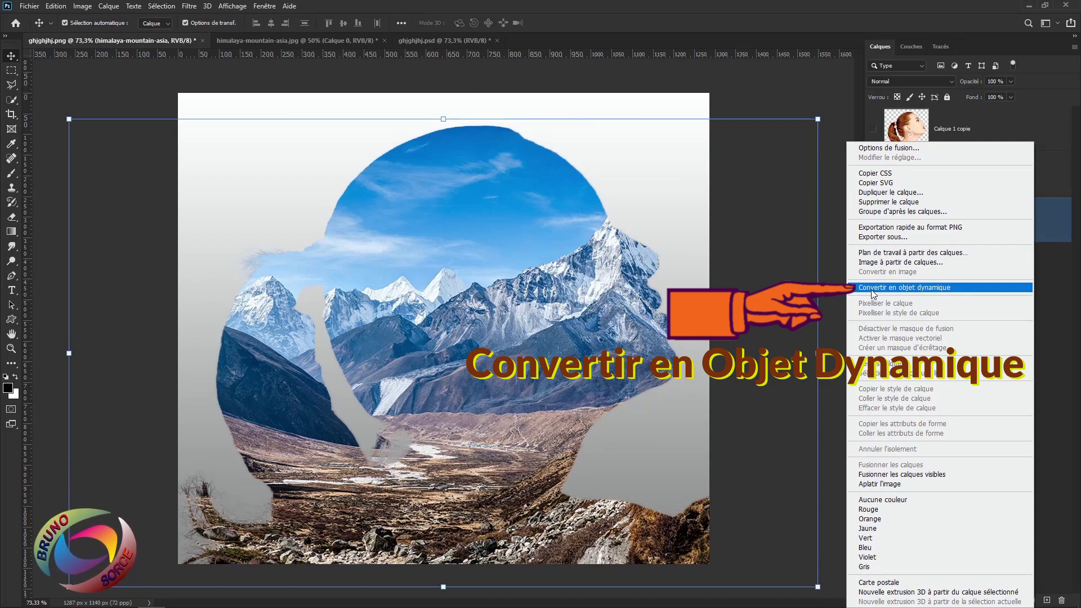
click(871, 288)
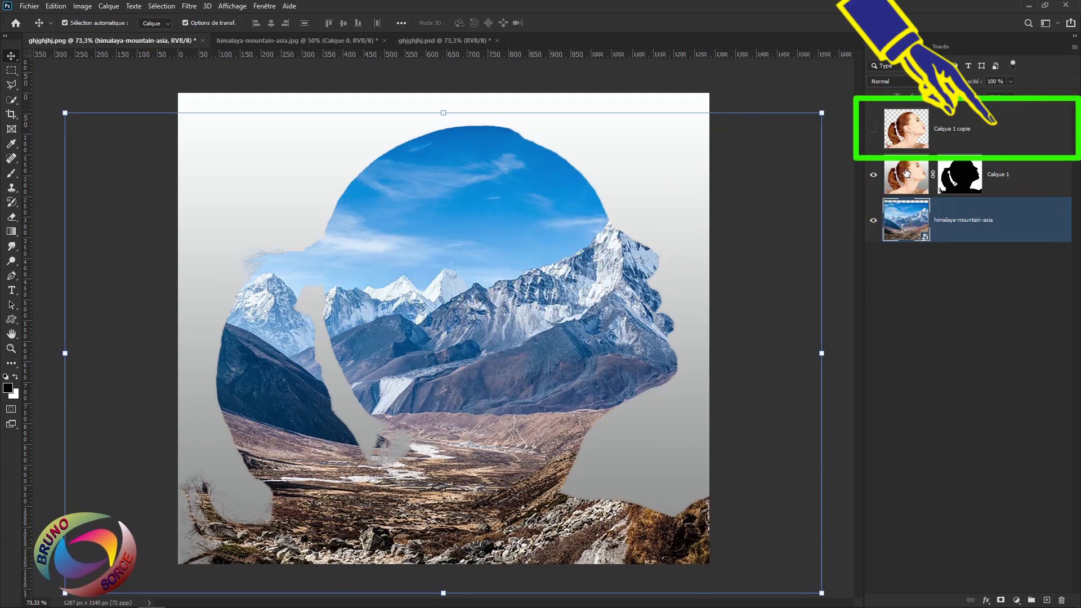
- Show the Calque 1 copie layer and convert it to black and white with the Par défaut preset
click(996, 133)
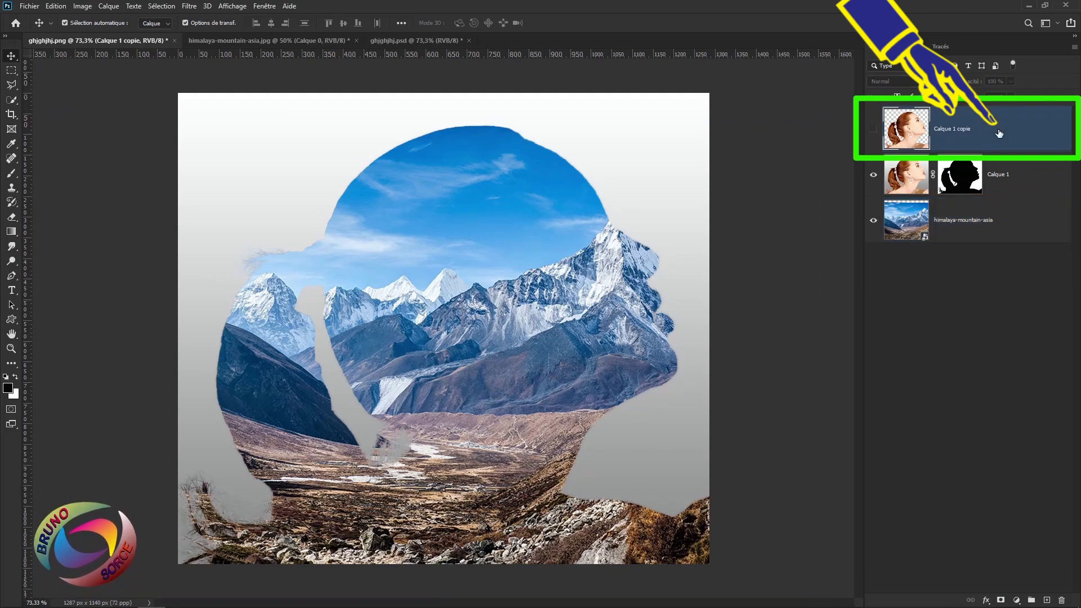
click(873, 129)
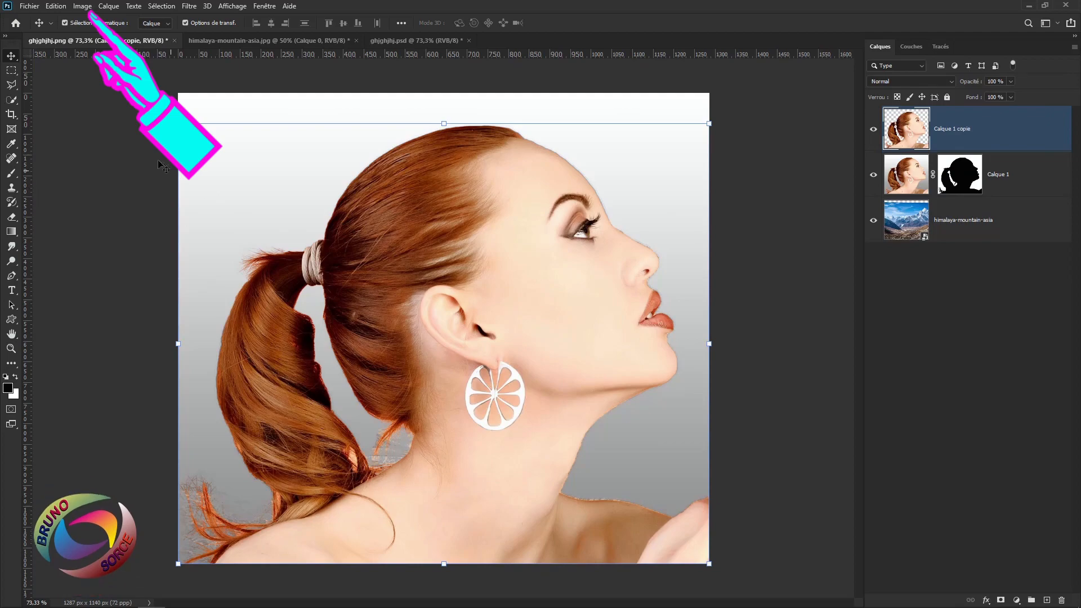
click(82, 8)
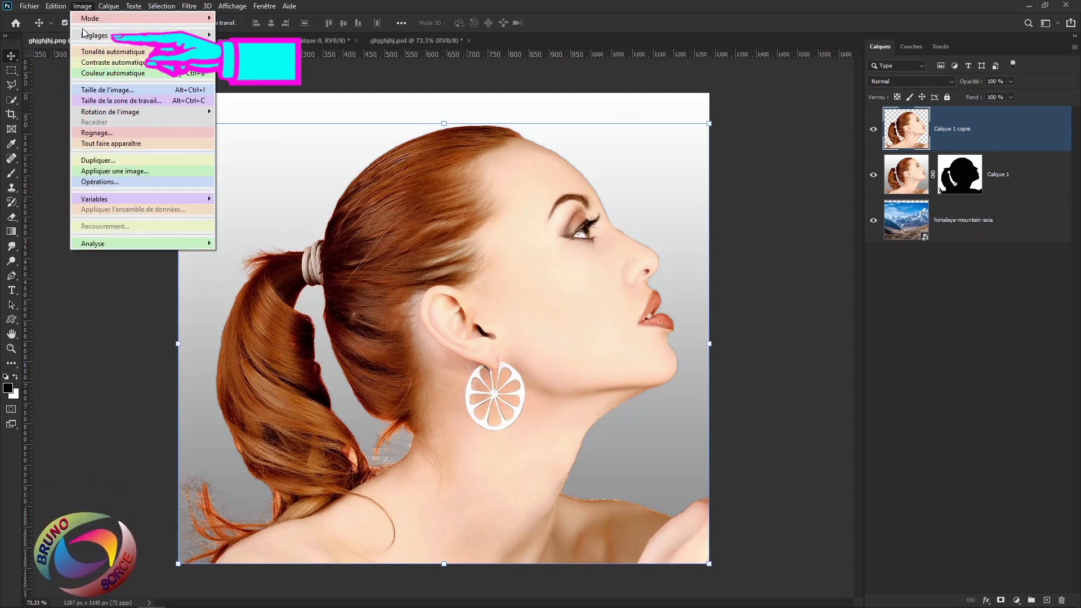
mouse_move(86, 38)
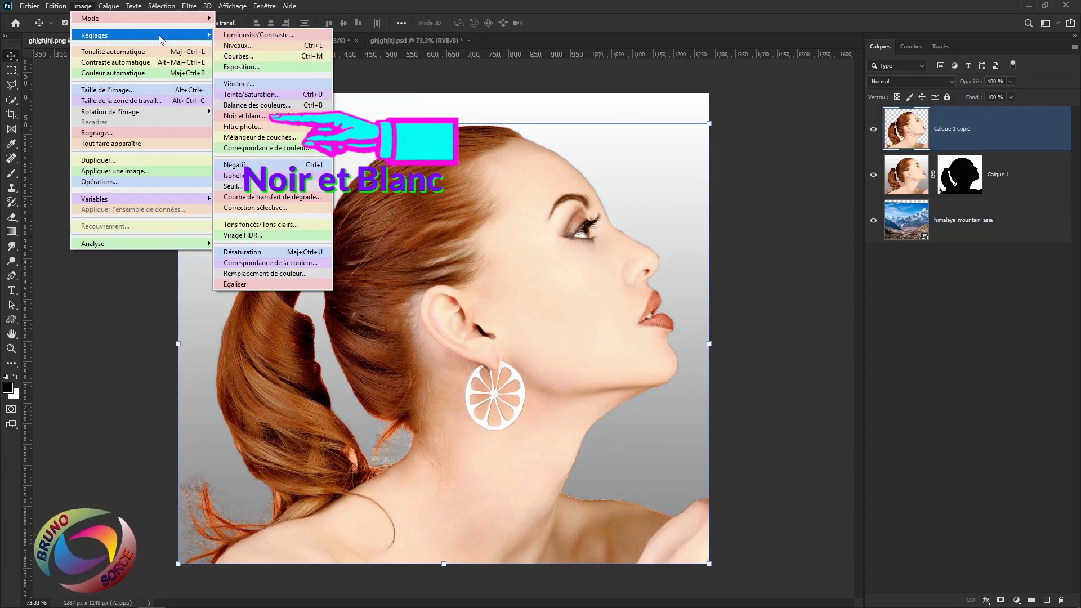
click(242, 116)
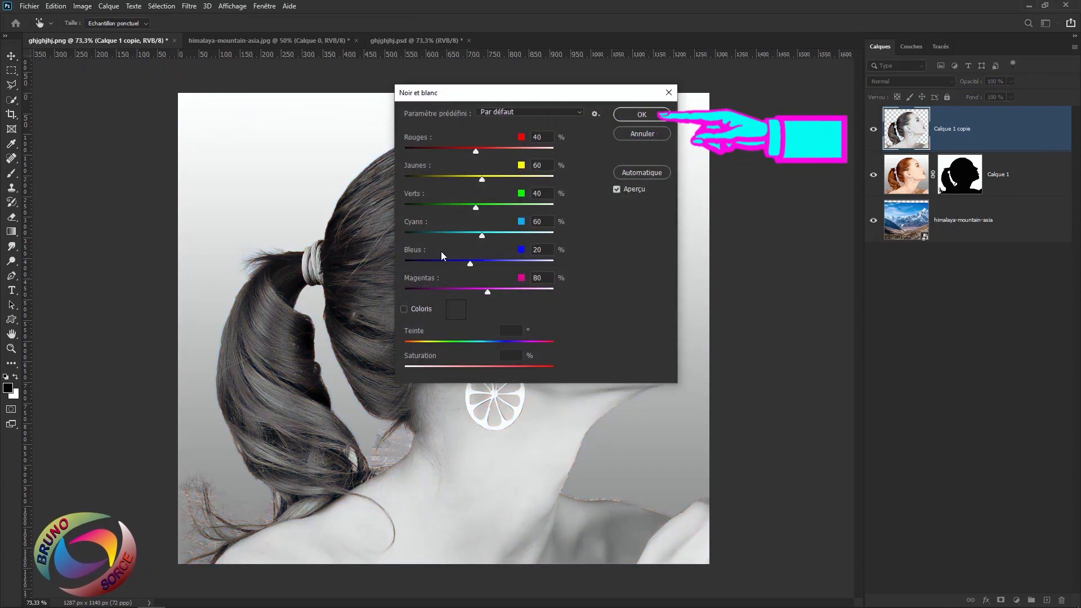
click(654, 114)
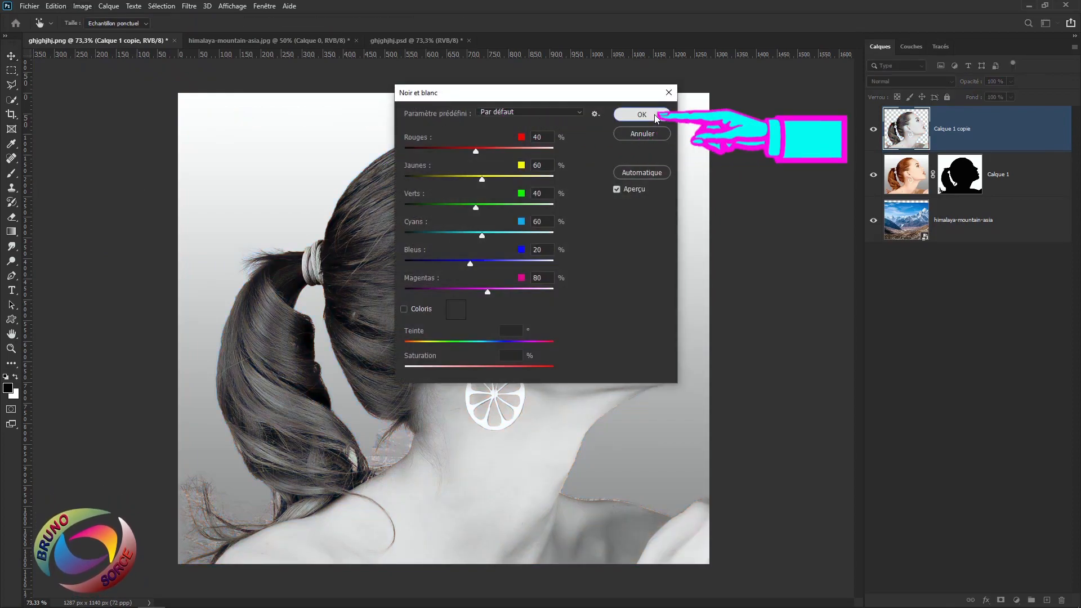
key(v)
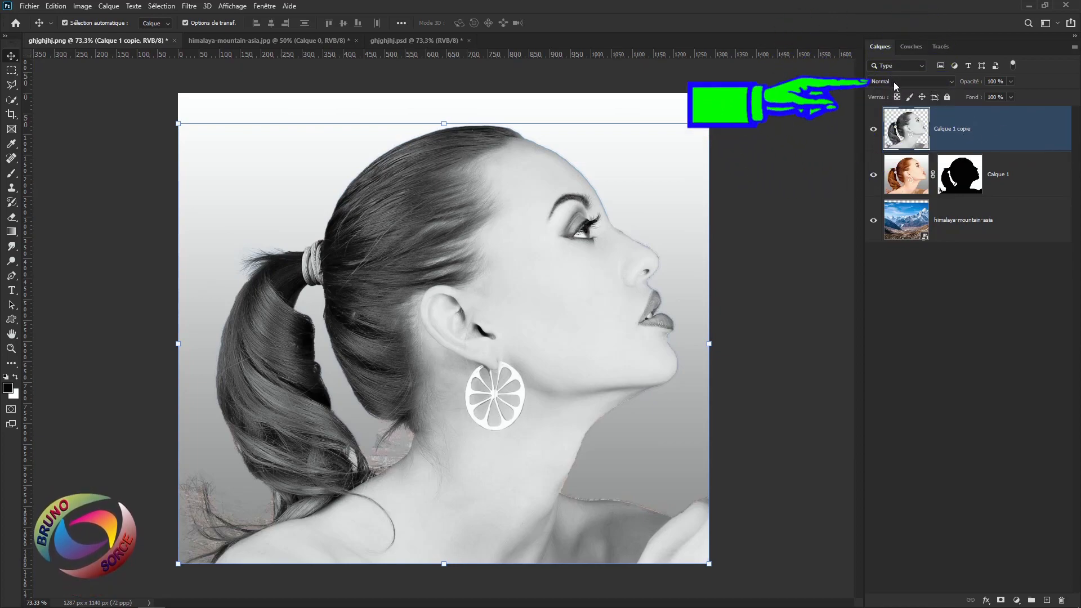
- Set the blend mode of Calque 1 copie to Produit and select the himalaya-mountain-asia layer
click(892, 81)
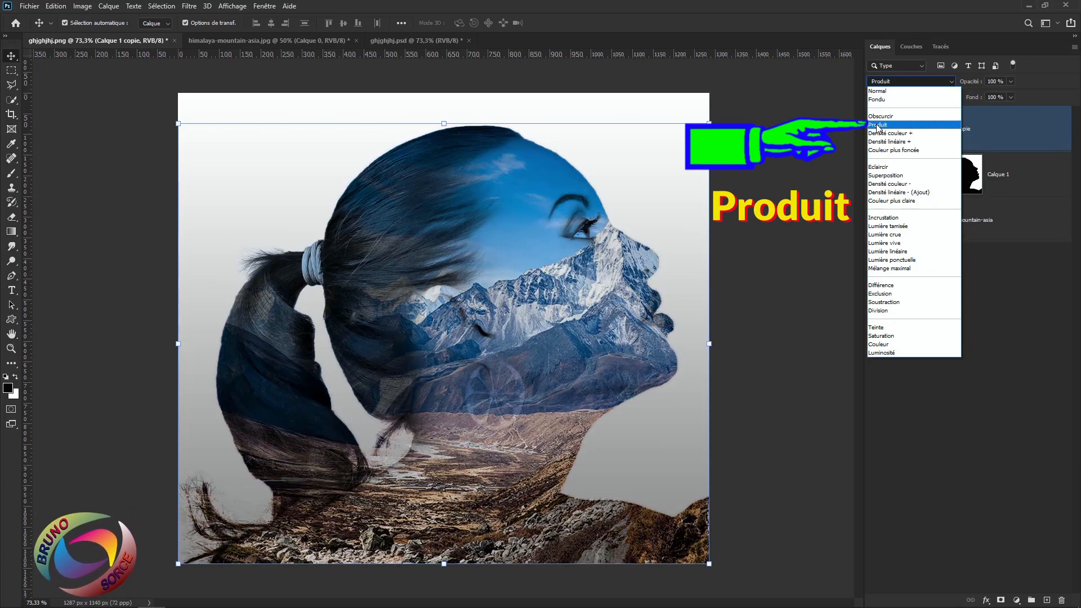
click(877, 125)
key(ctrl+t)
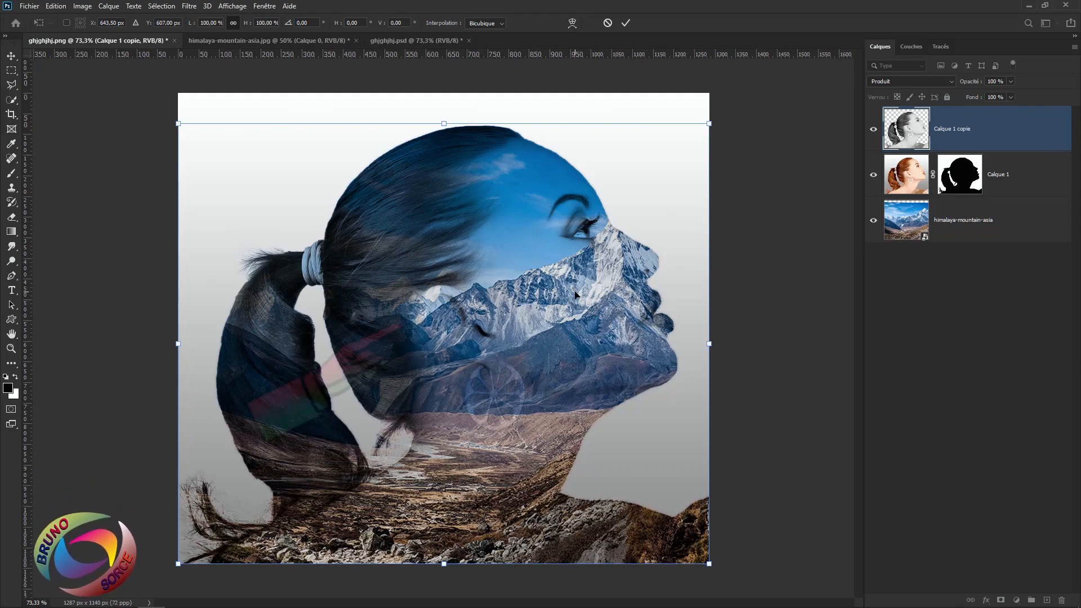
click(1024, 231)
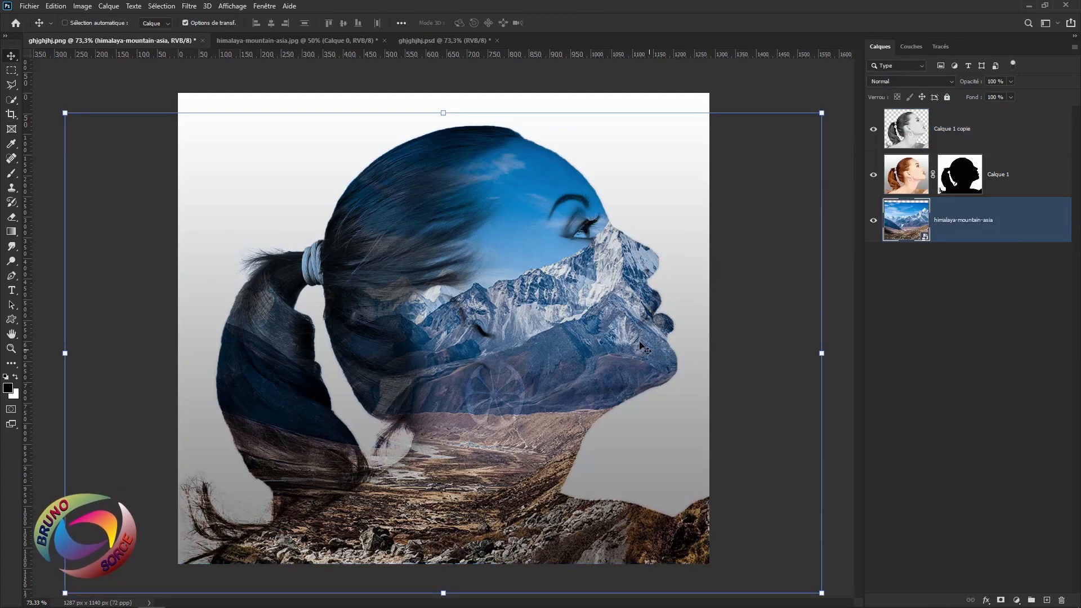
- Enlarge and reposition the himalaya-mountain-asia layer so the sky covers the forehead and the ridge runs across the cheek toward the nose
drag(606, 269, 555, 309)
drag(394, 158, 396, 99)
drag(546, 320, 557, 372)
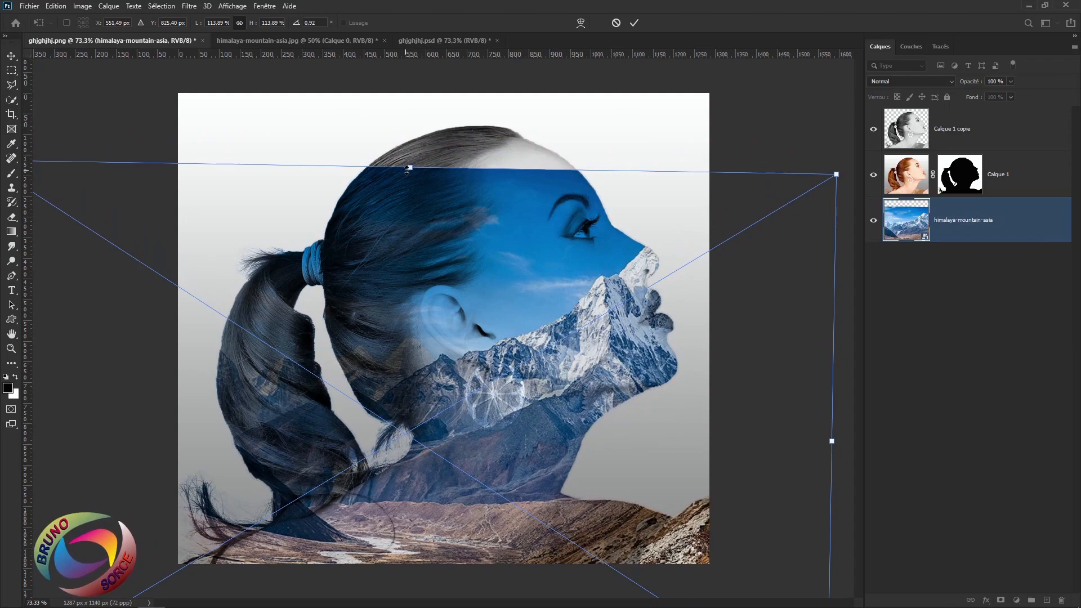
drag(407, 169, 411, 68)
drag(573, 341, 570, 376)
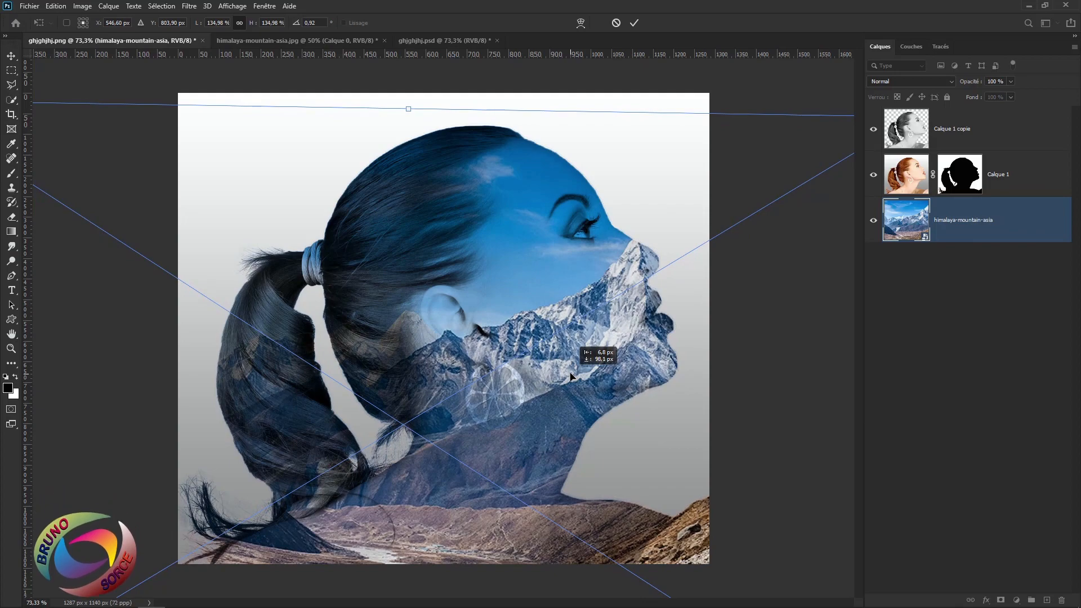
key(Escape)
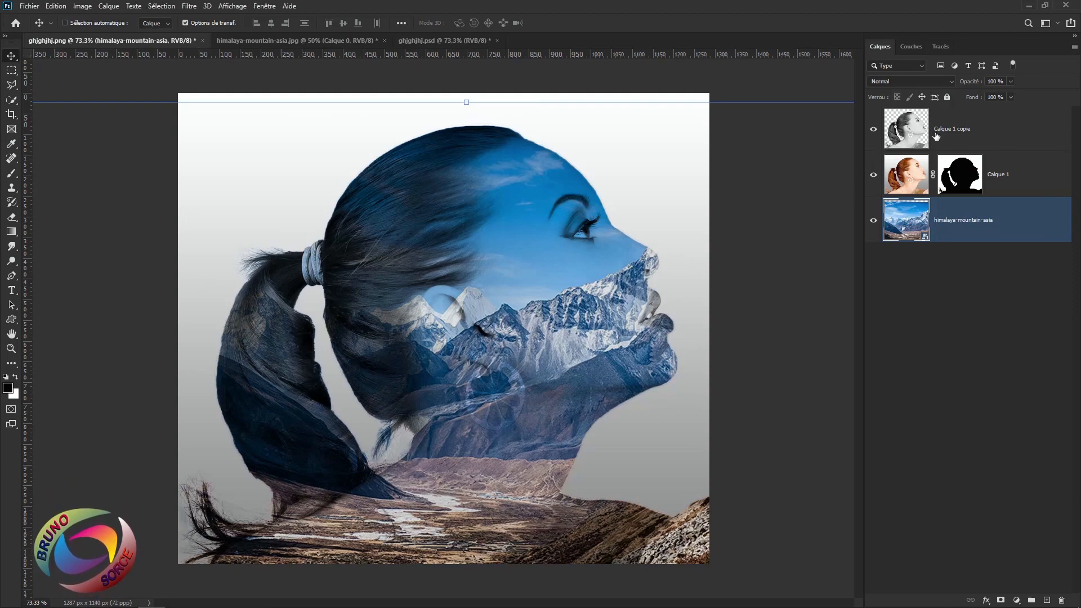
- Set the fill (Fond) of the Calque 1 copie layer to 85%
click(995, 138)
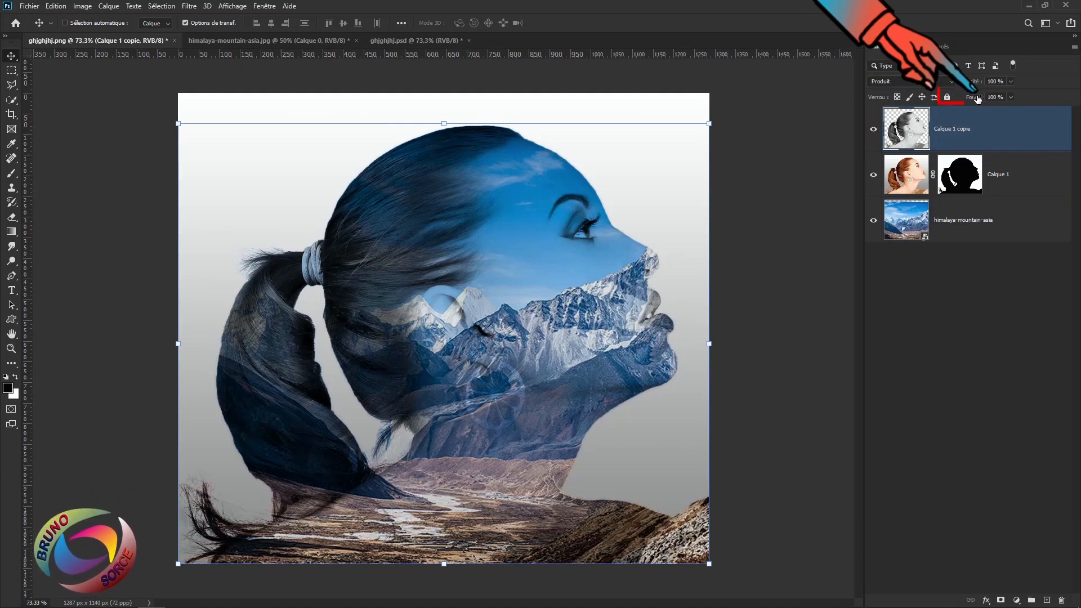
drag(997, 97, 988, 98)
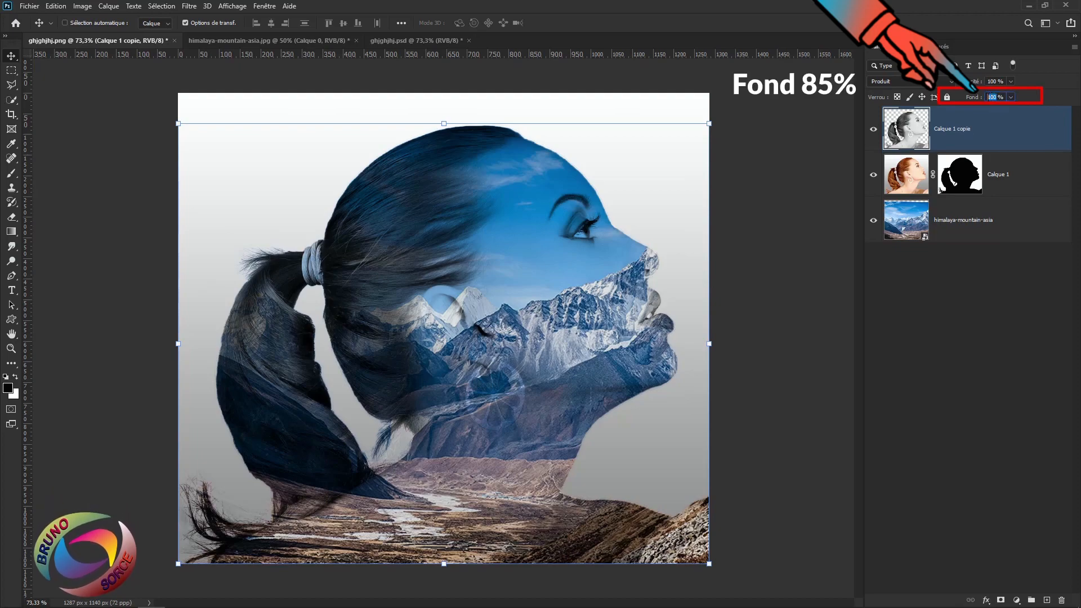
text(85)
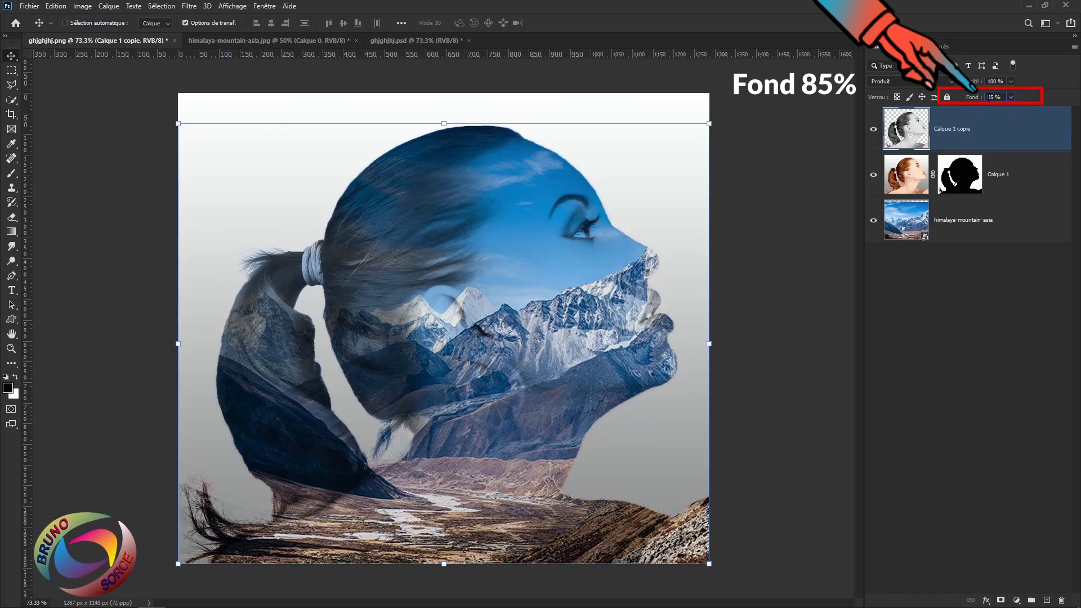
click(1006, 281)
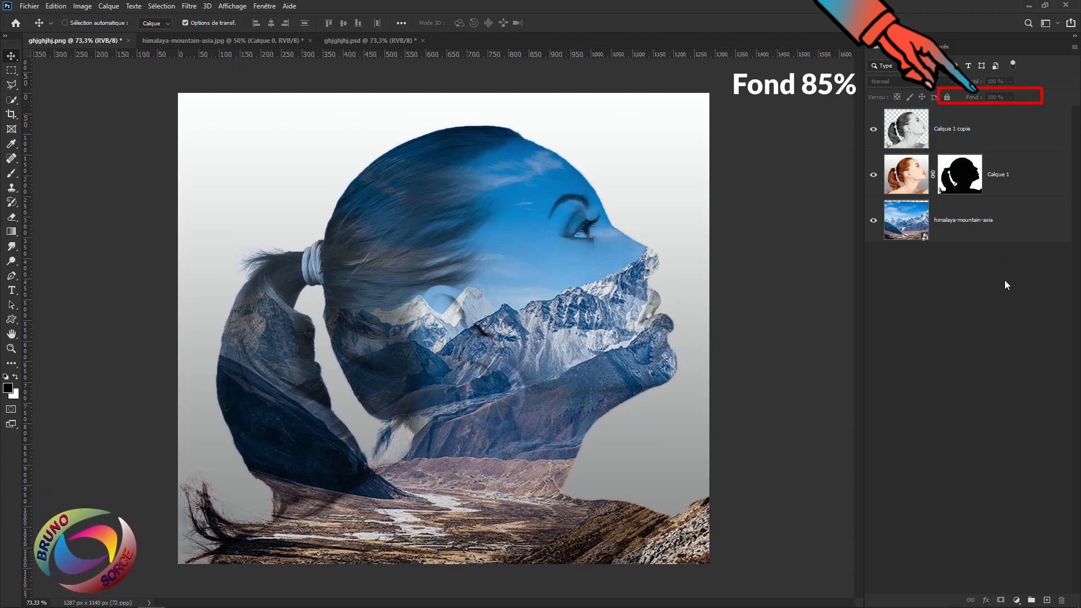
- Brighten the Calque 1 copie layer with a Courbes adjustment, raising the RVB midpoint to input 108, output 147
click(1013, 124)
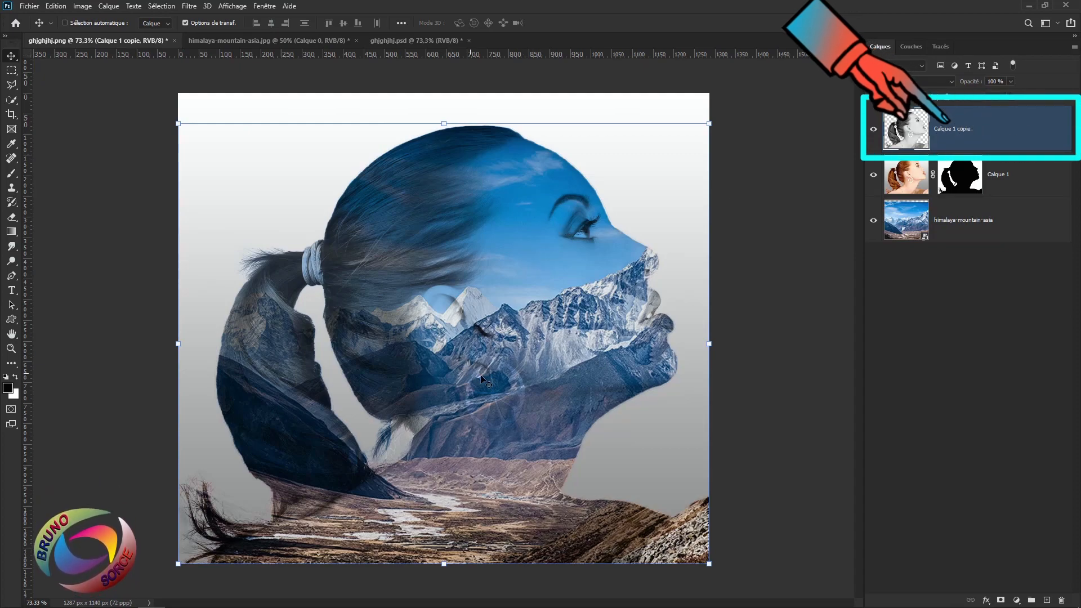
click(83, 7)
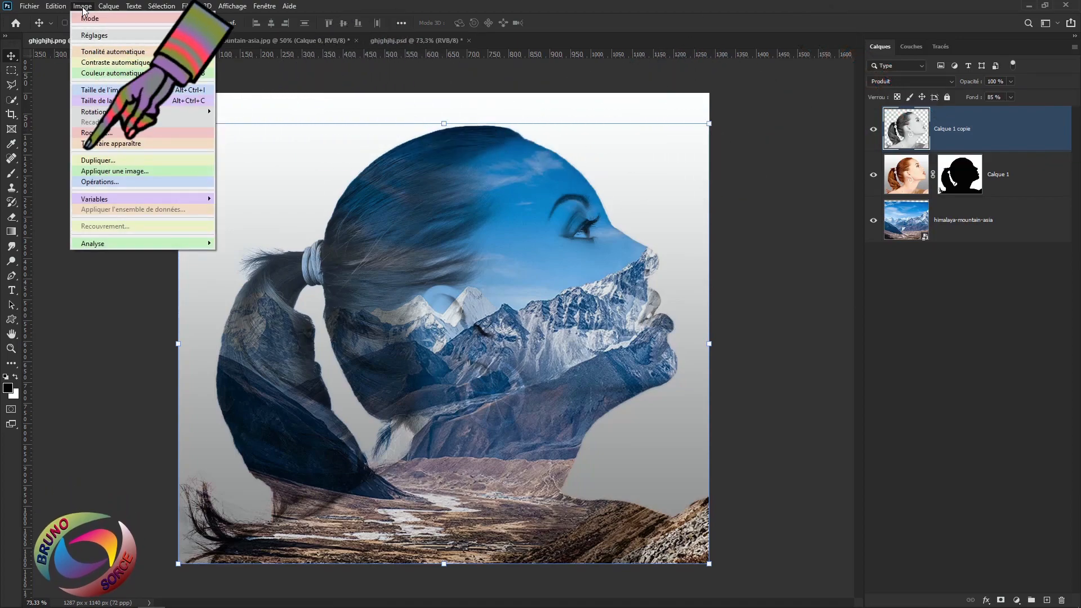
mouse_move(90, 36)
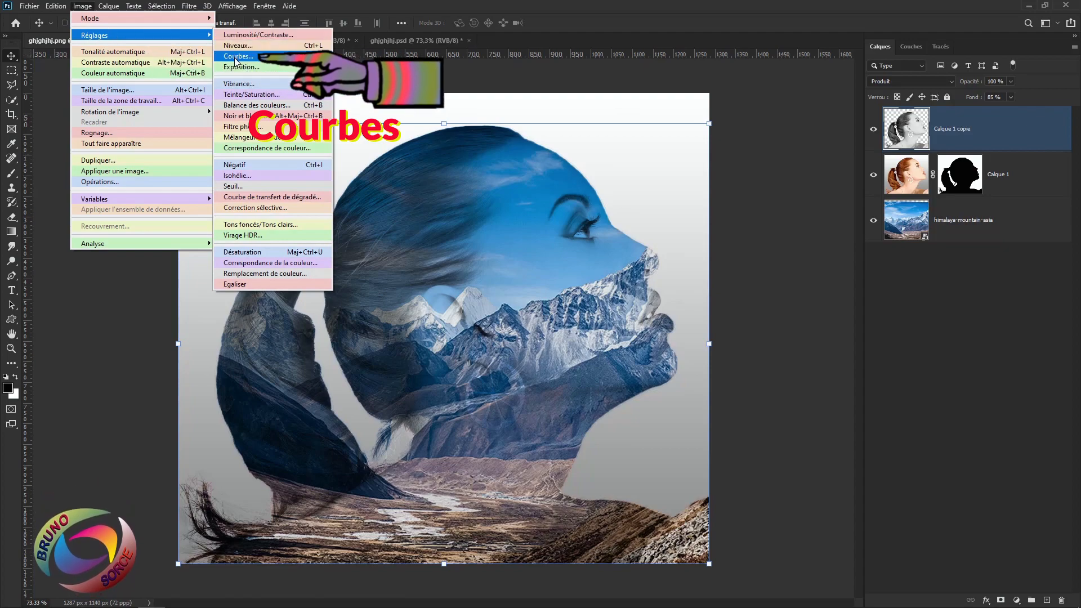
click(235, 56)
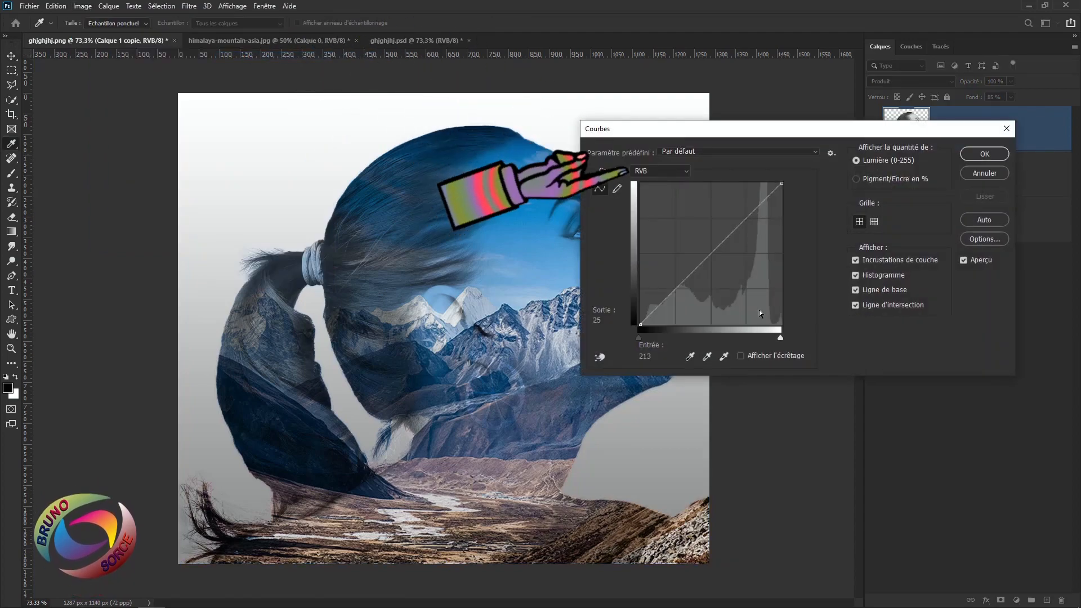
click(712, 253)
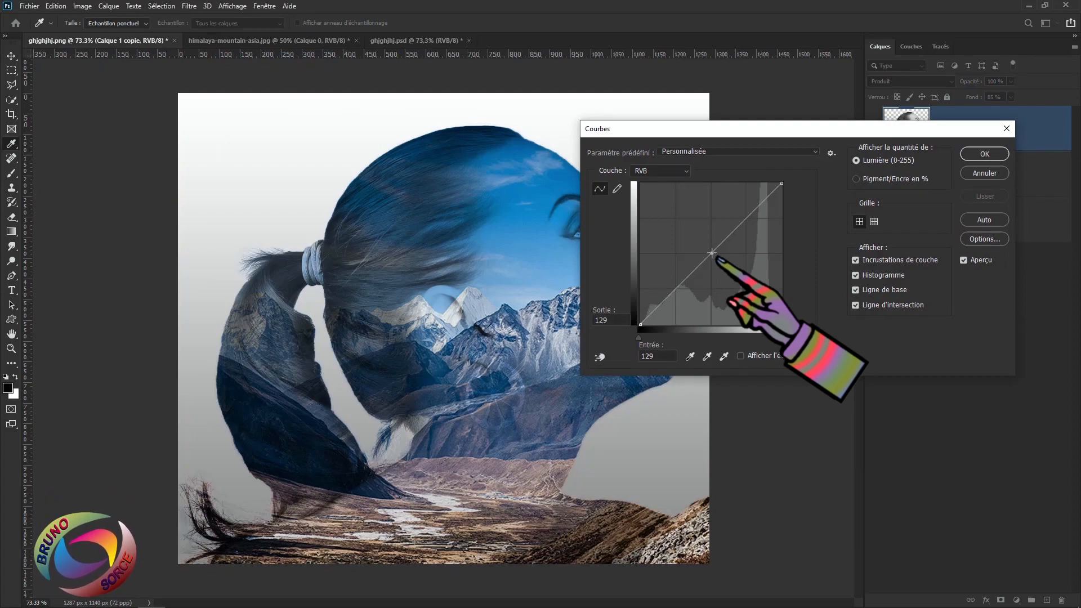
drag(712, 253, 701, 243)
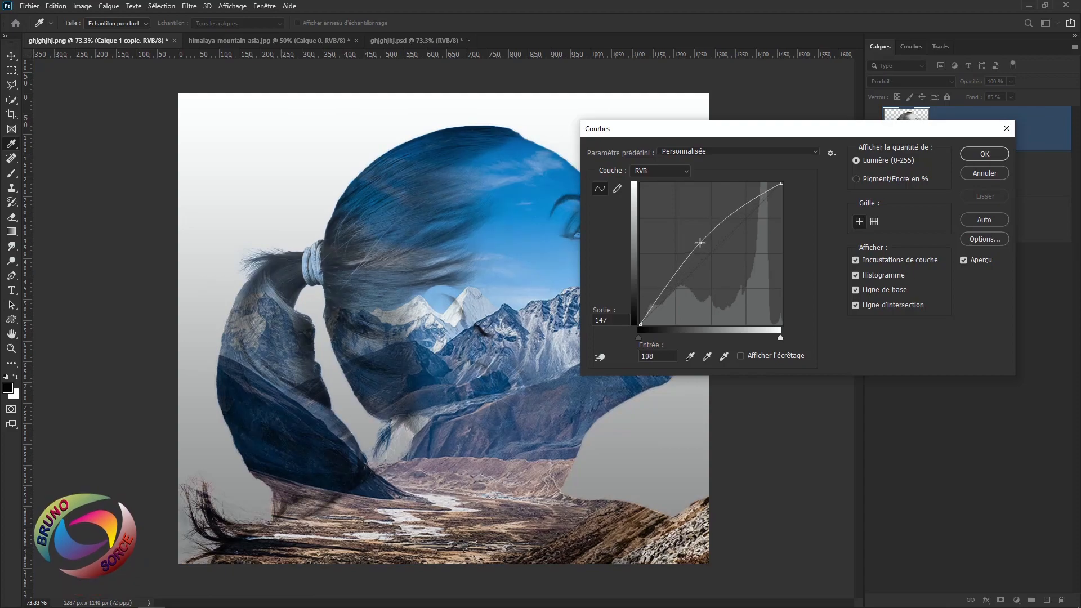
drag(764, 135, 837, 135)
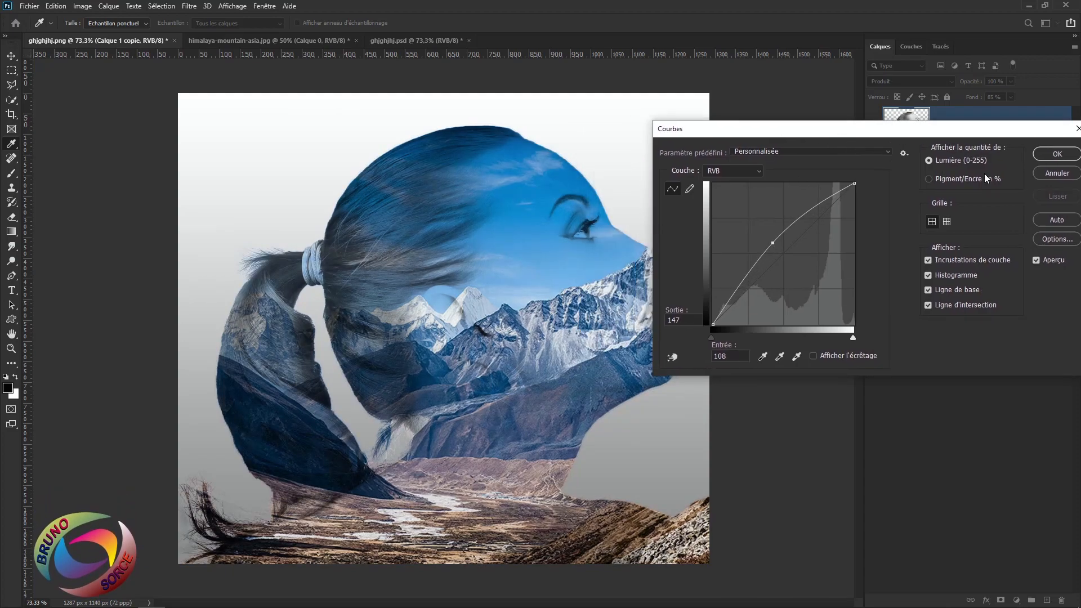
click(1051, 157)
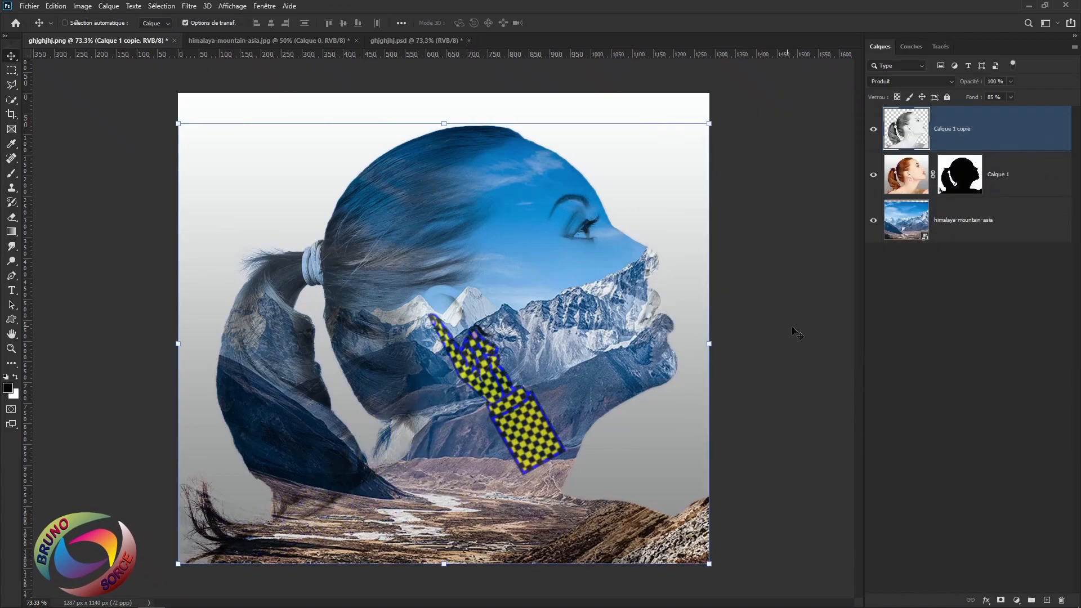
- Brighten the himalaya-mountain-asia layer with a Courbes adjustment, placing an RVB curve point at input 116, output 142
click(1009, 233)
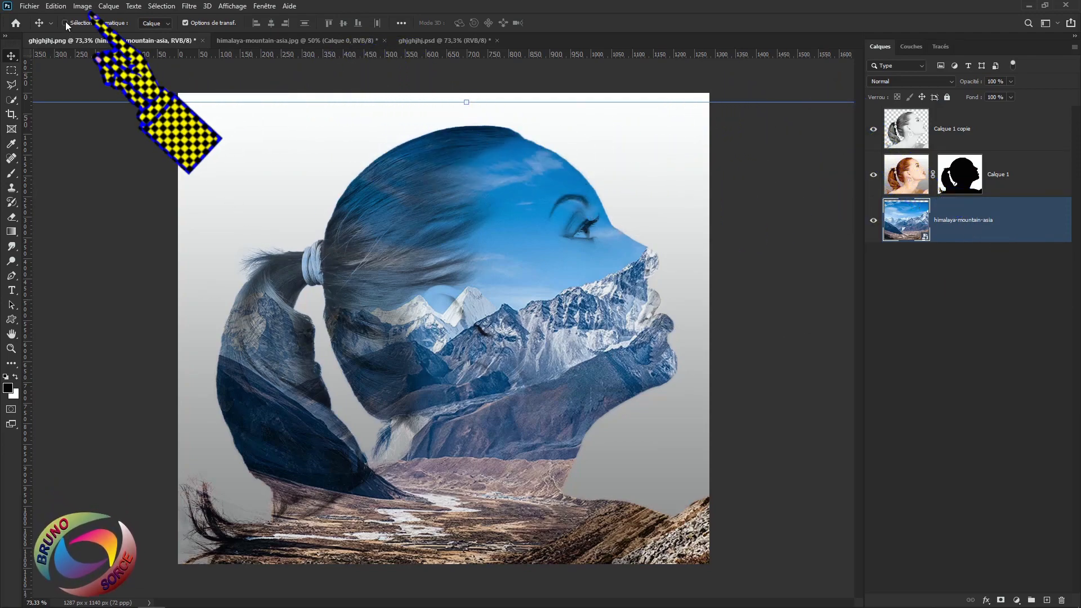
click(84, 9)
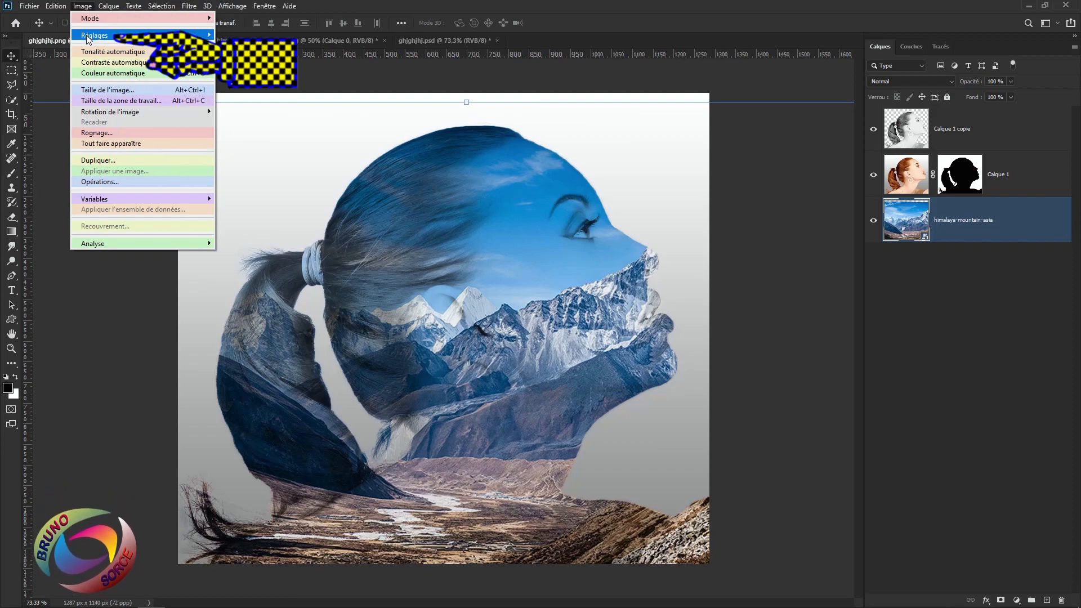
mouse_move(87, 37)
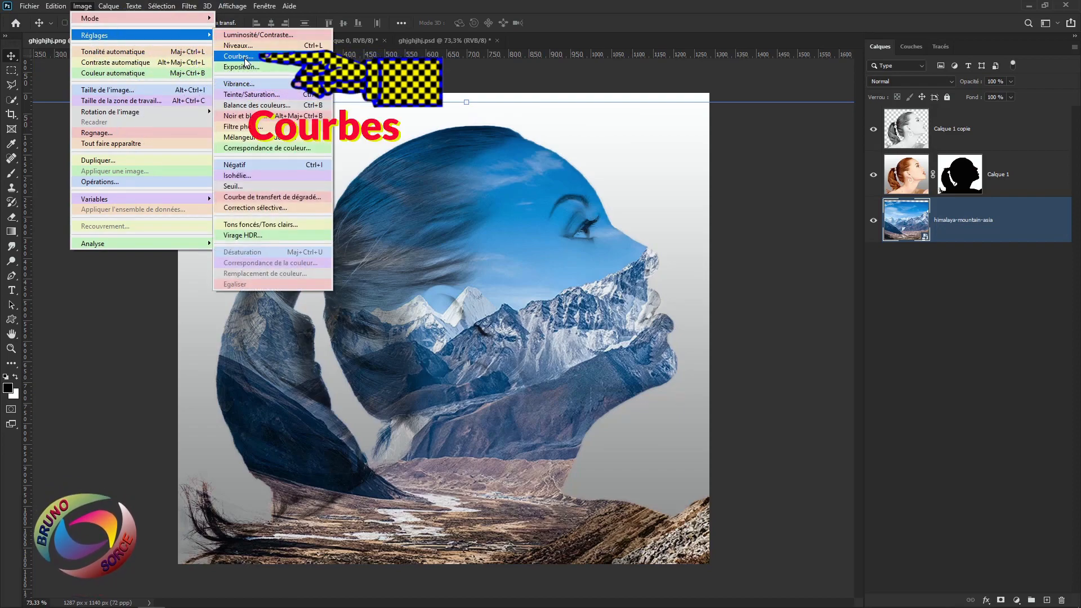
click(245, 58)
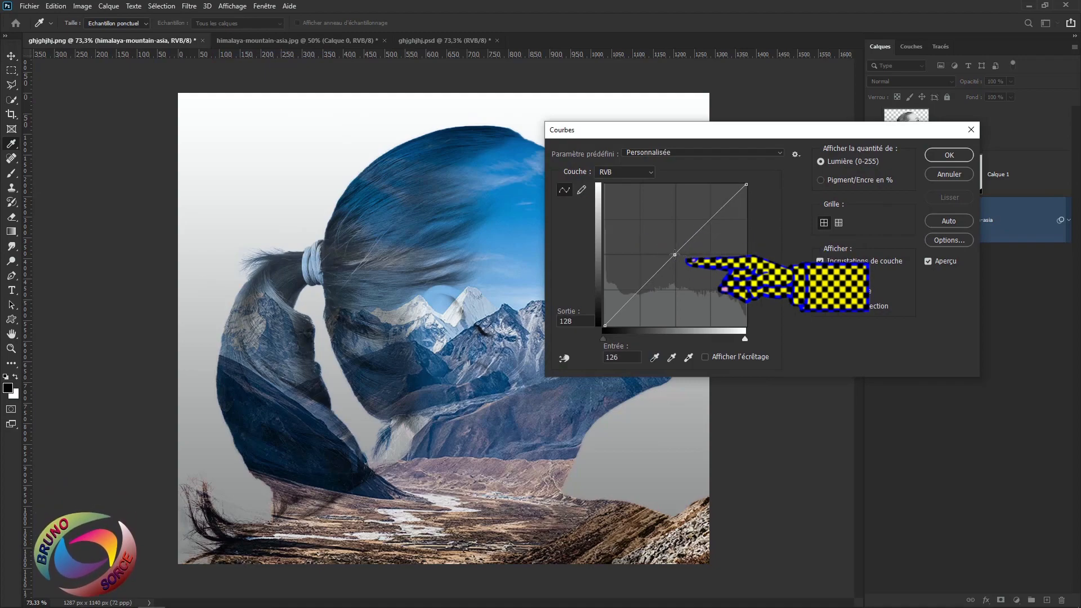
drag(670, 249, 669, 247)
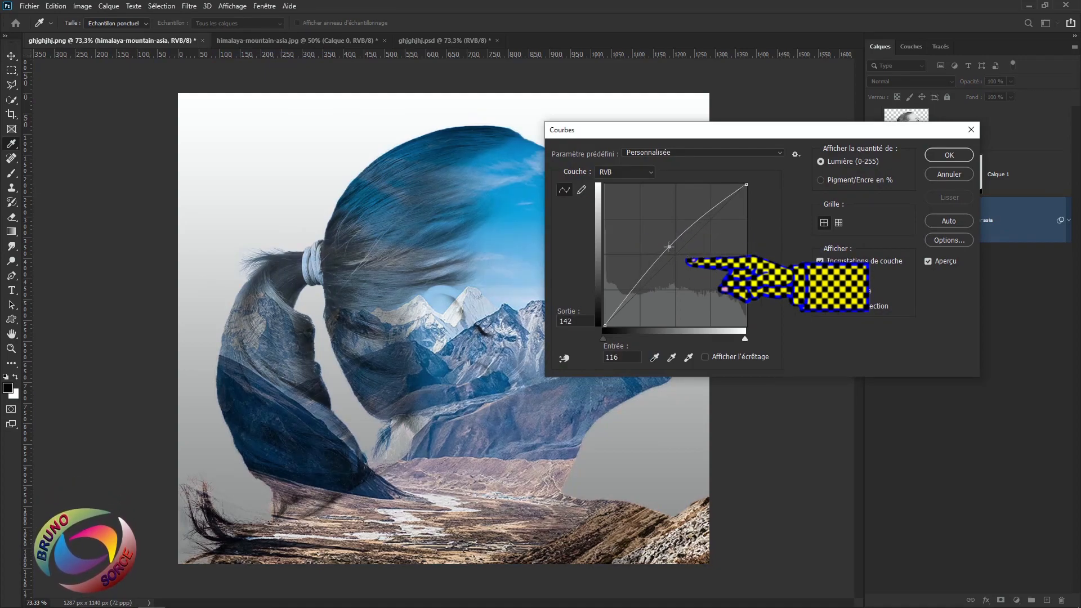
click(952, 157)
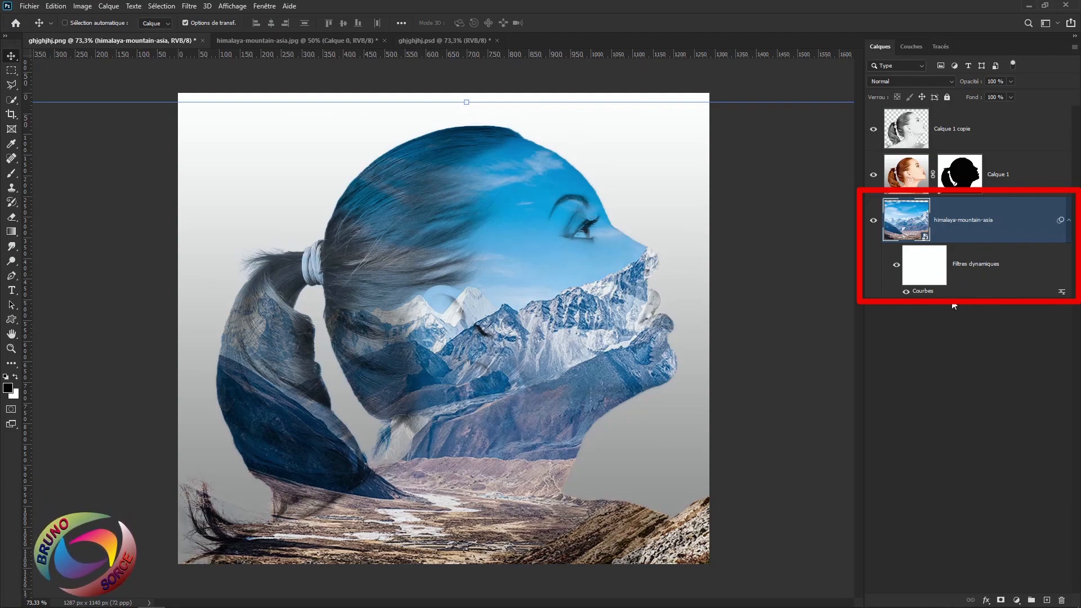
- Edit the Courbes smart filter on himalaya-mountain-asia, moving the RVB curve point to input 109, output 140
double_click(922, 292)
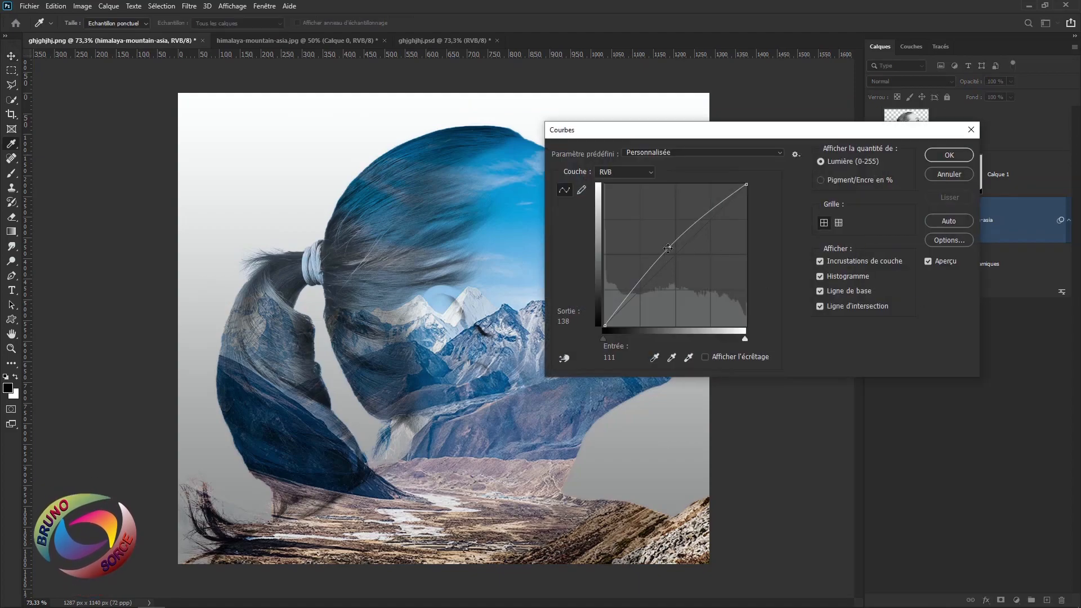
mouse_move(665, 248)
mouse_down()
mouse_move(643, 232)
mouse_move(665, 247)
mouse_up()
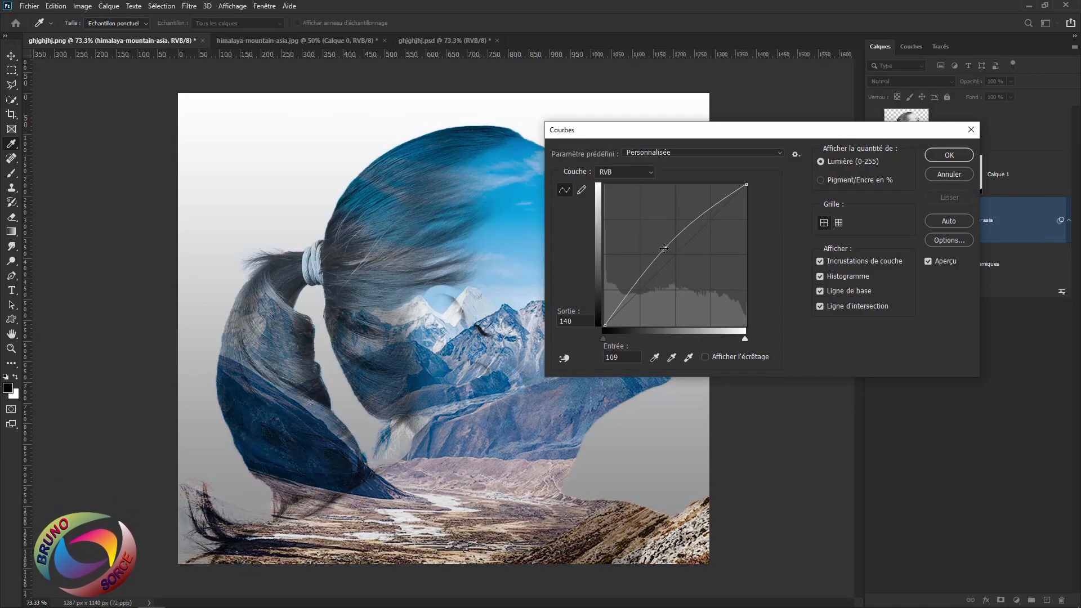
click(949, 156)
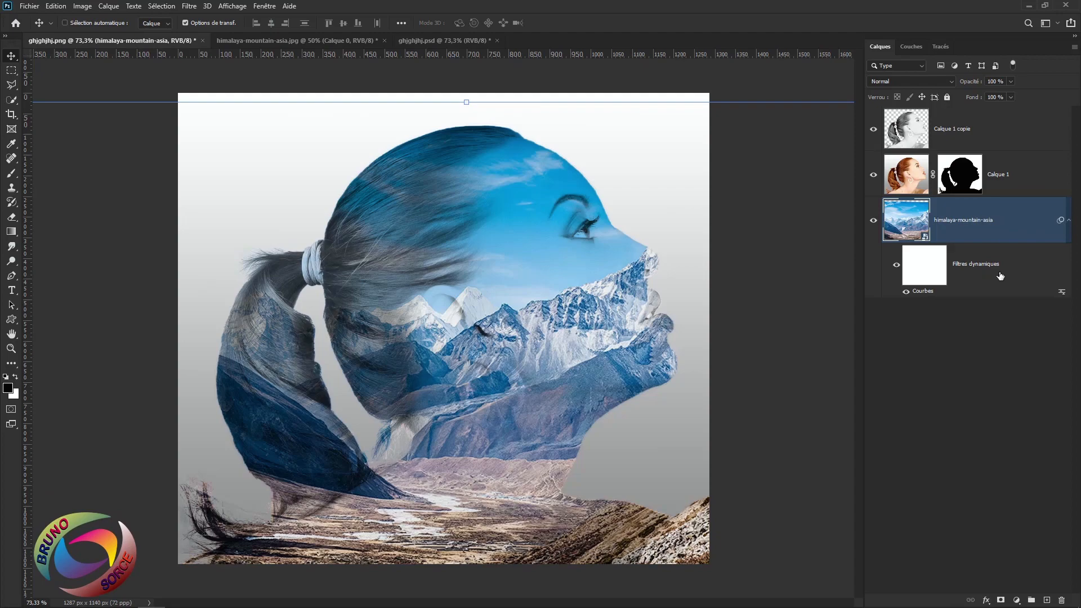
- Target the layer mask of Calque 1 and set up the Pinceau tool with white foreground, 15% opacity and 100% flow
drag(995, 280, 958, 174)
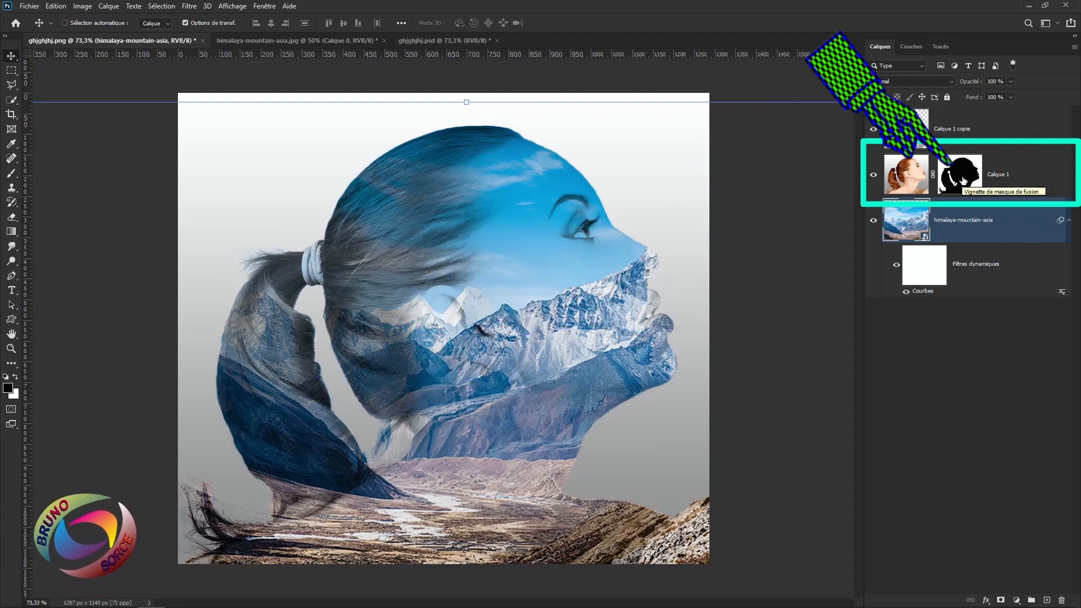
click(1037, 180)
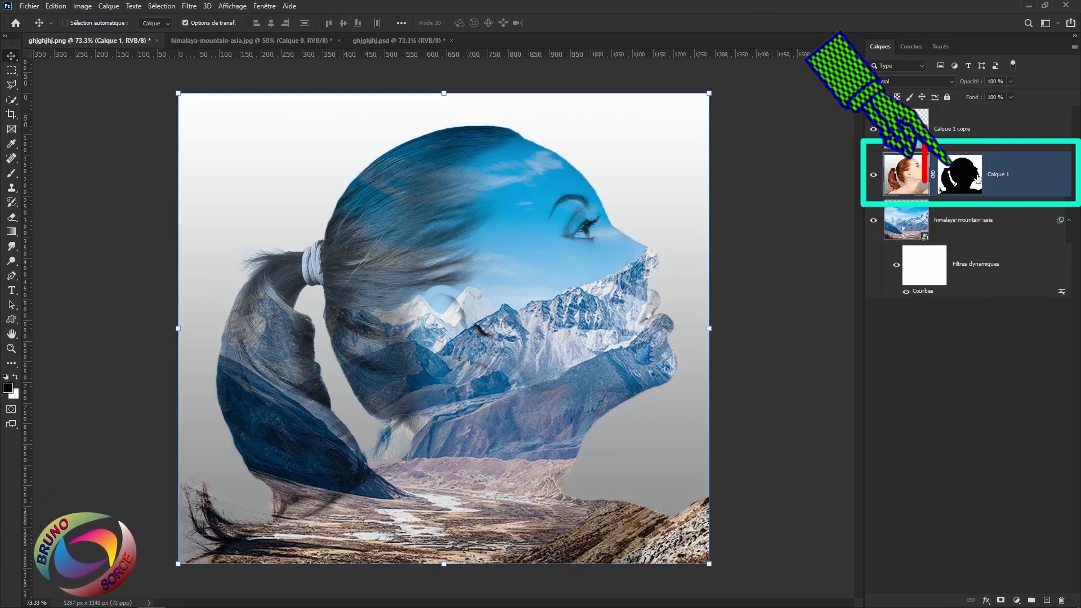
click(965, 172)
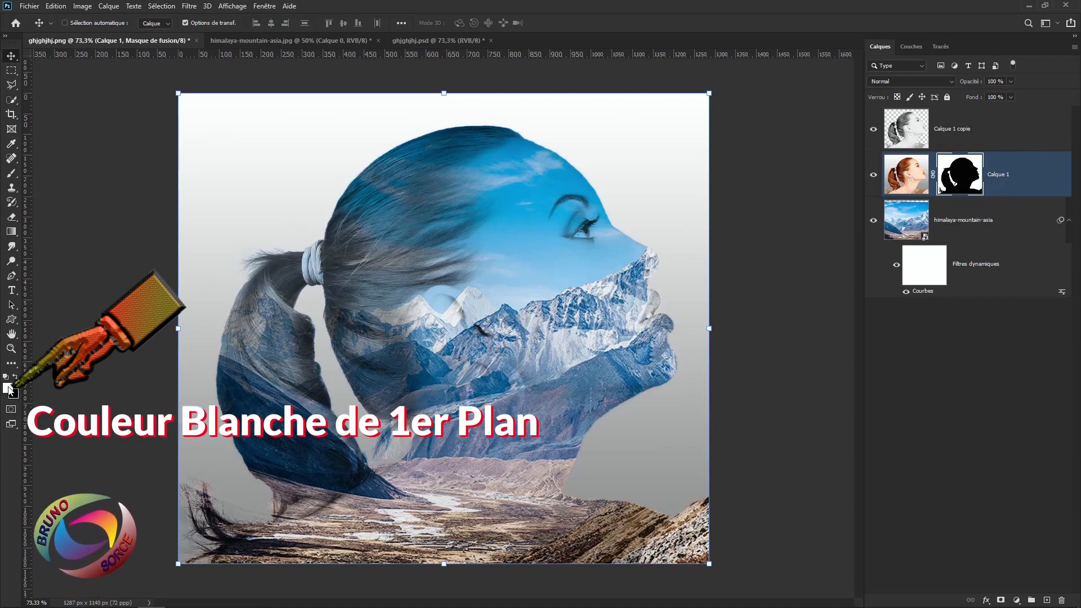
click(10, 175)
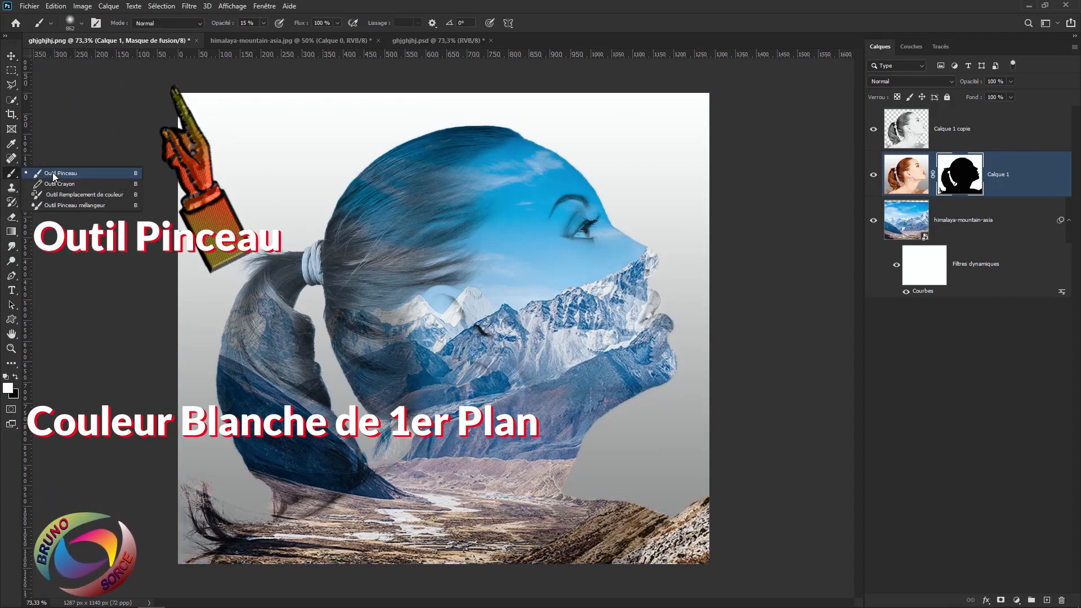
click(53, 172)
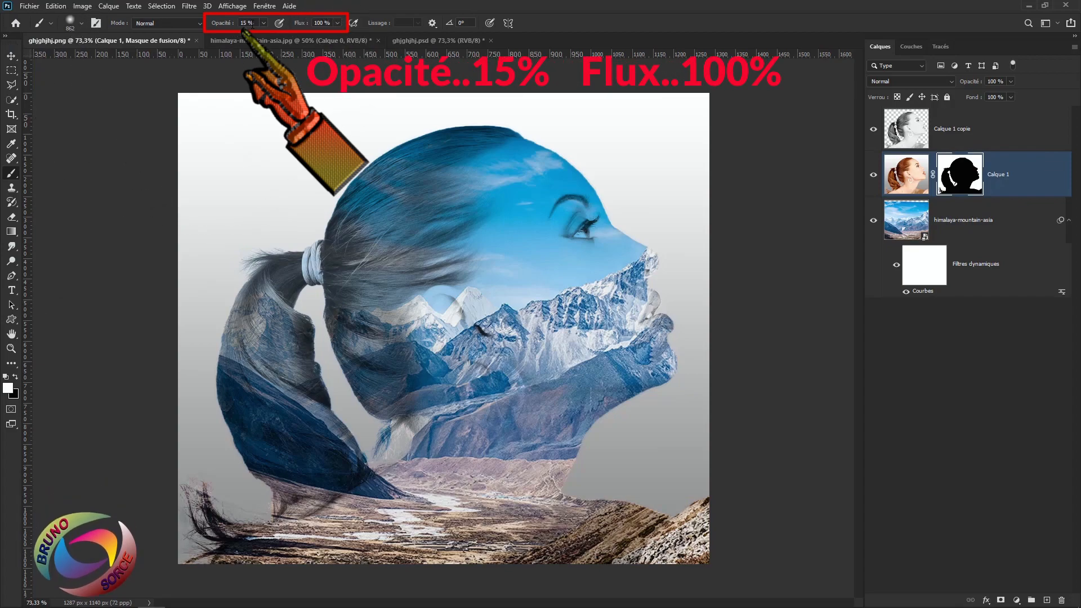
drag(256, 23, 240, 23)
double_click(323, 25)
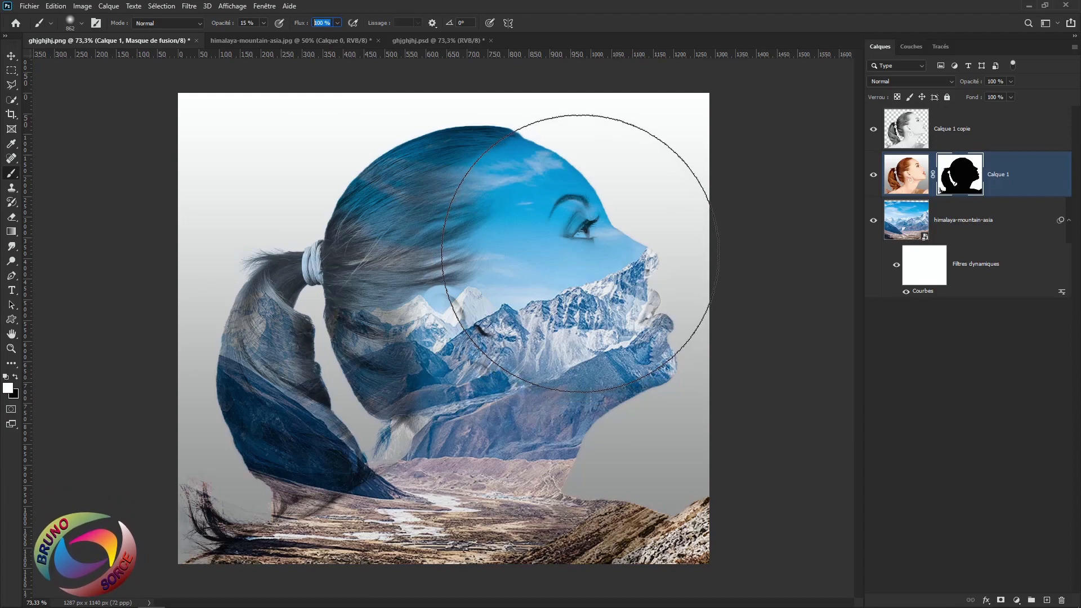
- Paint white on the Calque 1 mask over the eye, nose, lips and chin with a smaller brush, and select the himalaya-mountain-asia layer
mouse_move(580, 252)
mouse_down()
mouse_move(484, 265)
mouse_move(528, 270)
mouse_up()
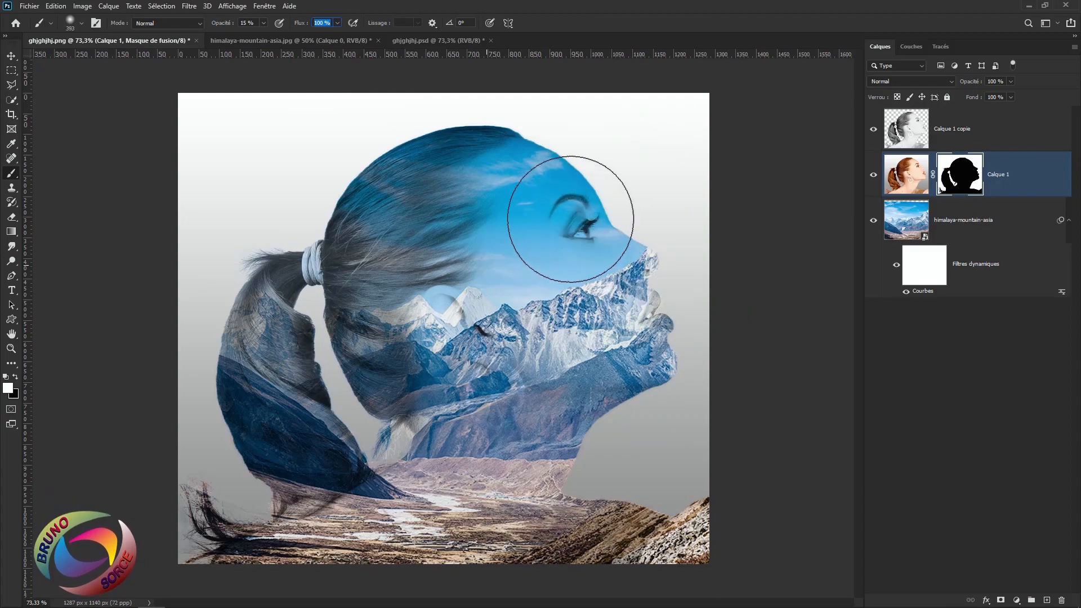
click(563, 220)
click(588, 240)
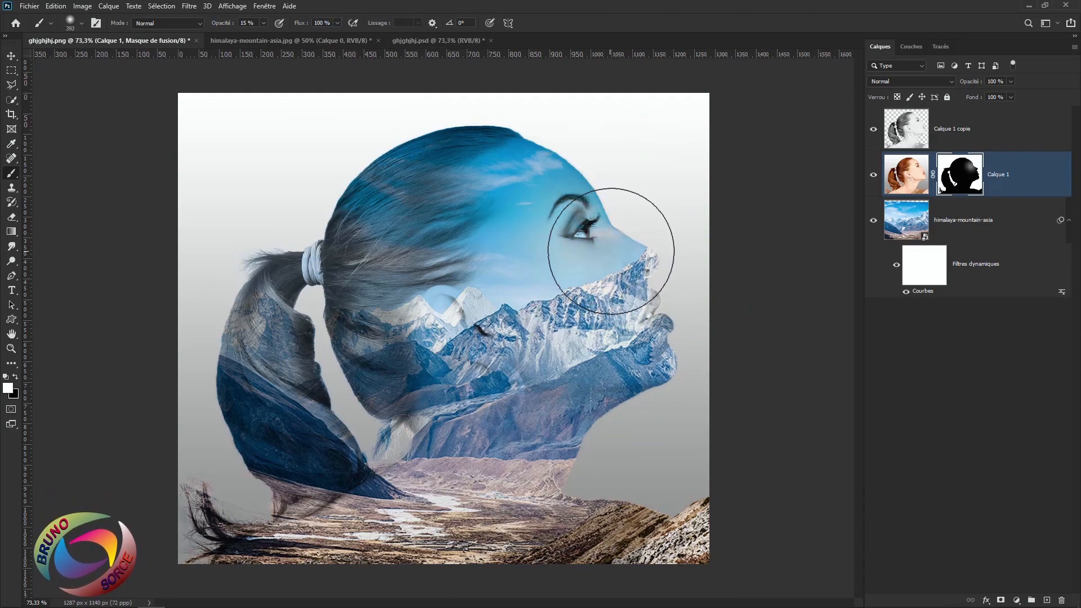
click(636, 300)
click(652, 315)
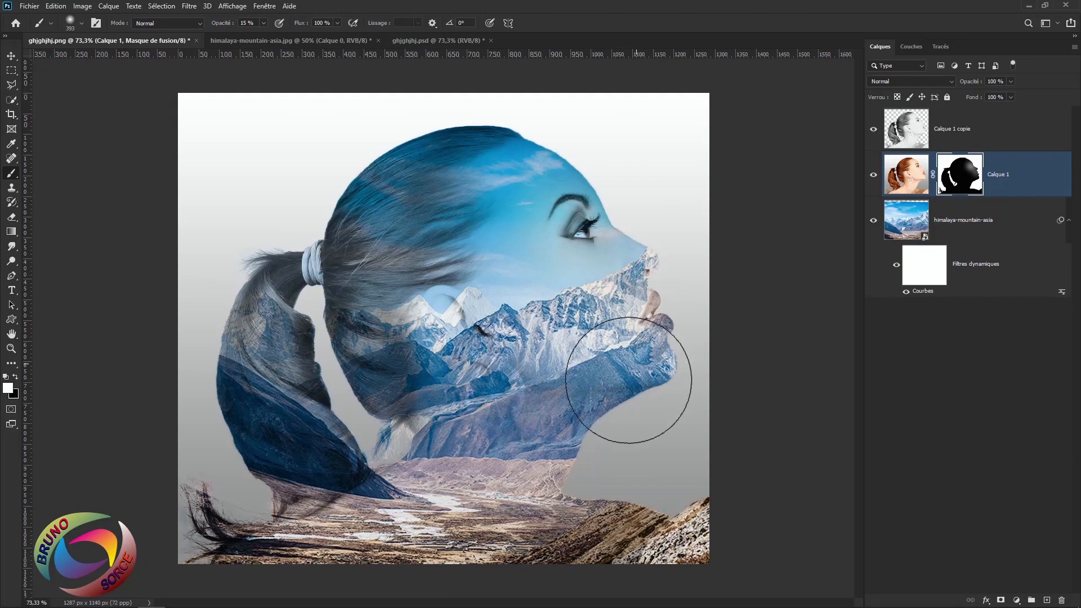
click(636, 361)
click(11, 57)
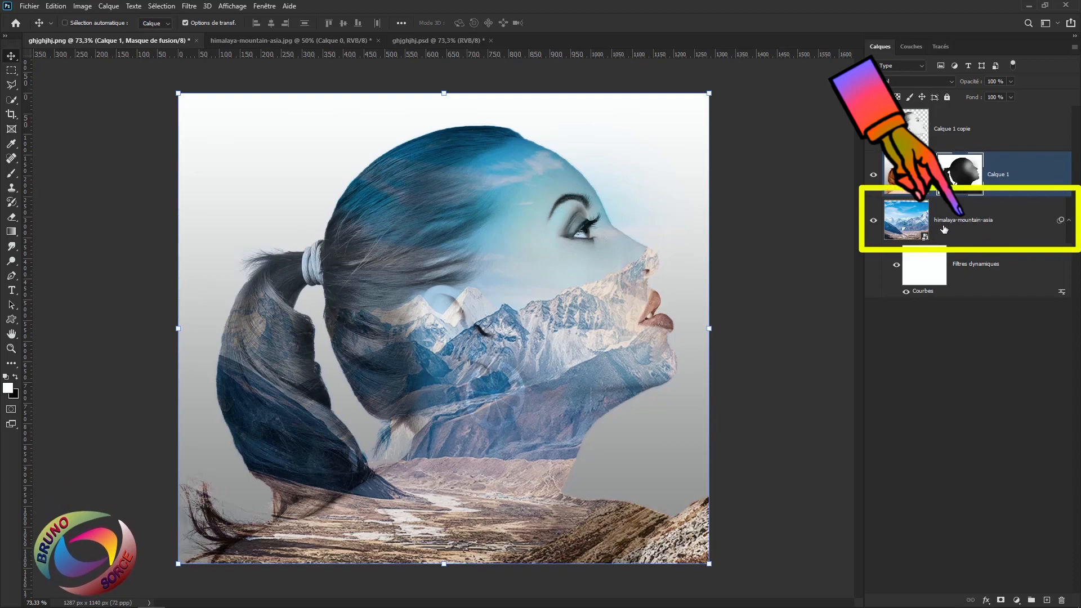
click(1023, 226)
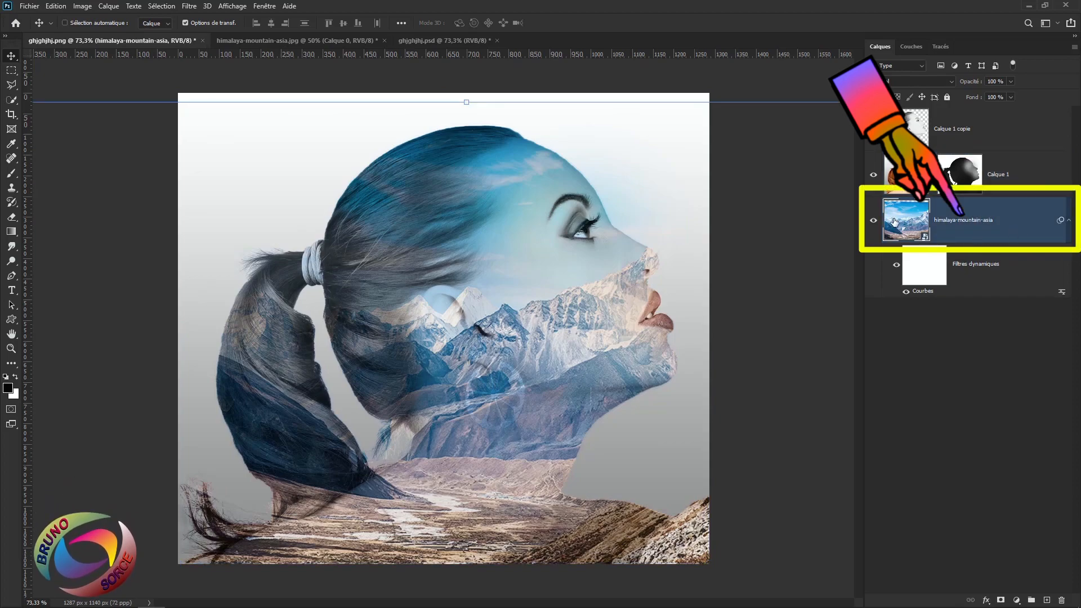
- Replace the content of the himalaya-mountain-asia smart object with the IMG_5964 tree image
right_click(1011, 227)
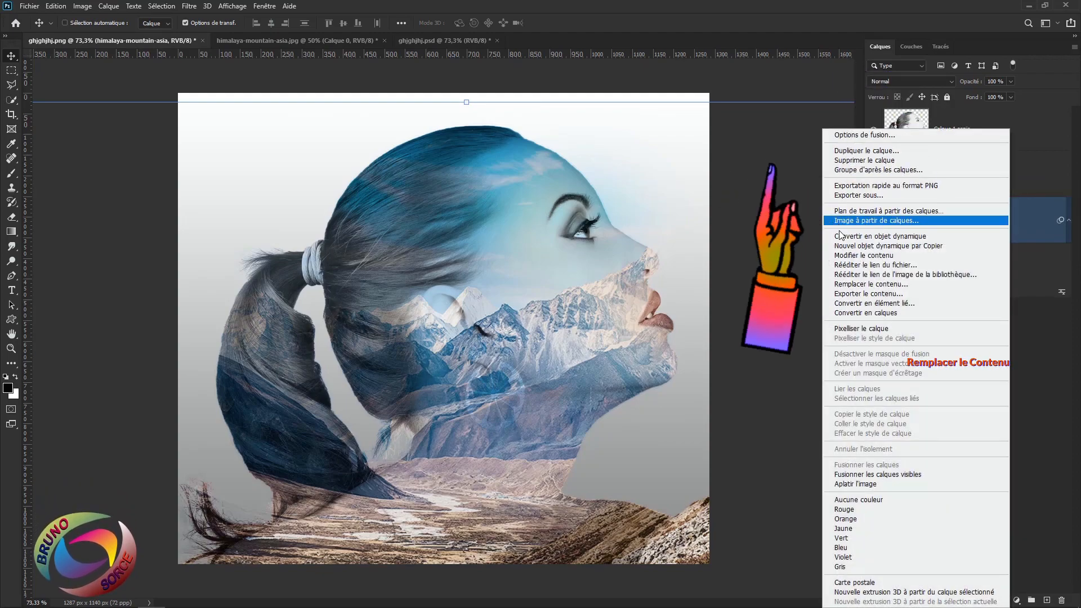
click(864, 284)
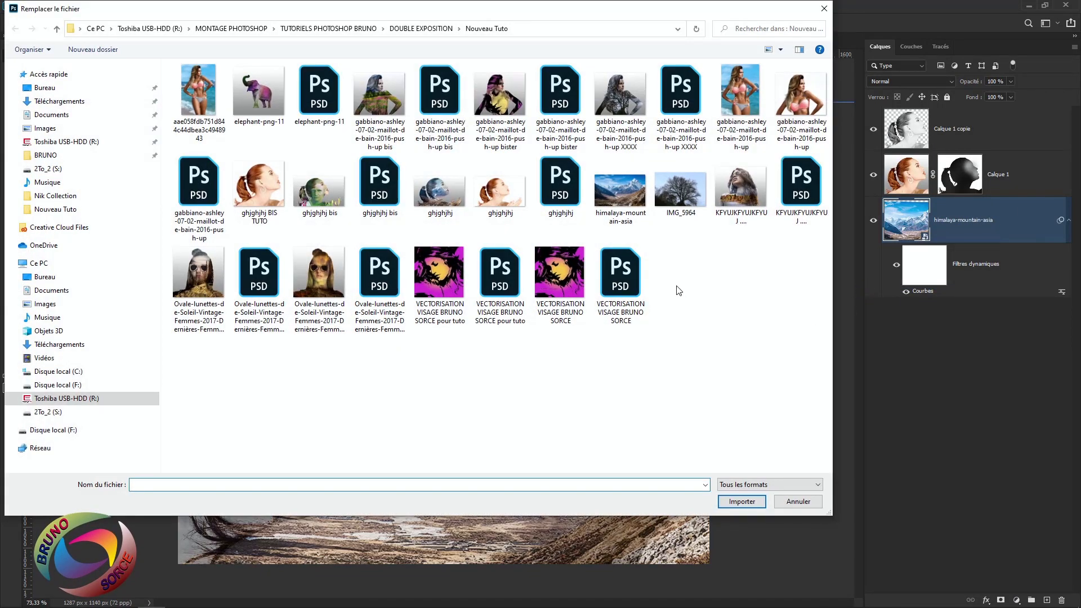
double_click(680, 194)
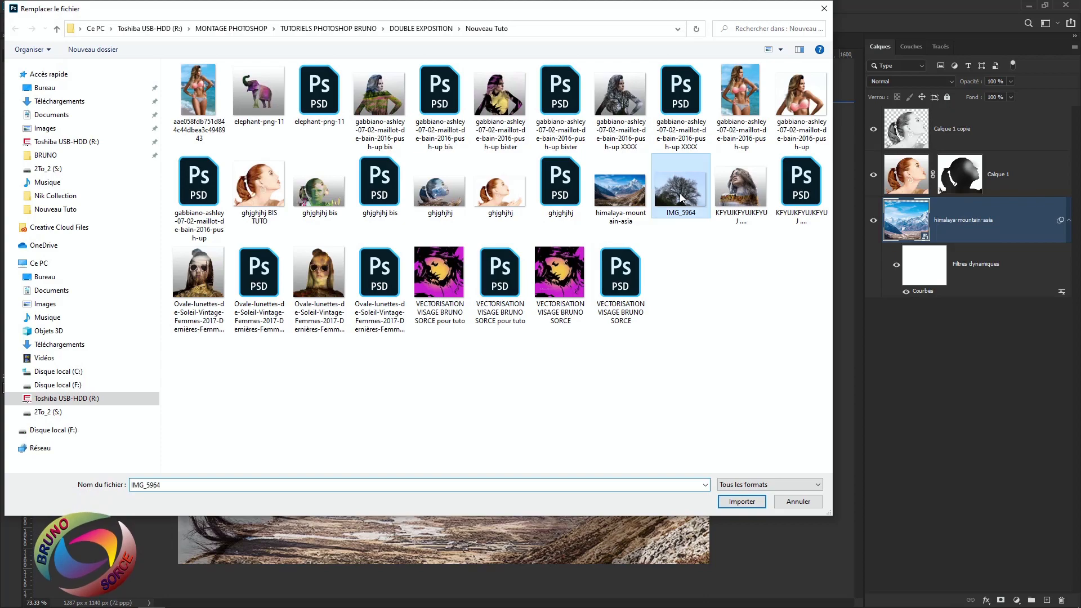
- Scale the IMG_5964 layer down proportionally to about 31.9% so the whole tree fits the portrait and covers the canvas's lower edge
scroll(565, 251, down, 12)
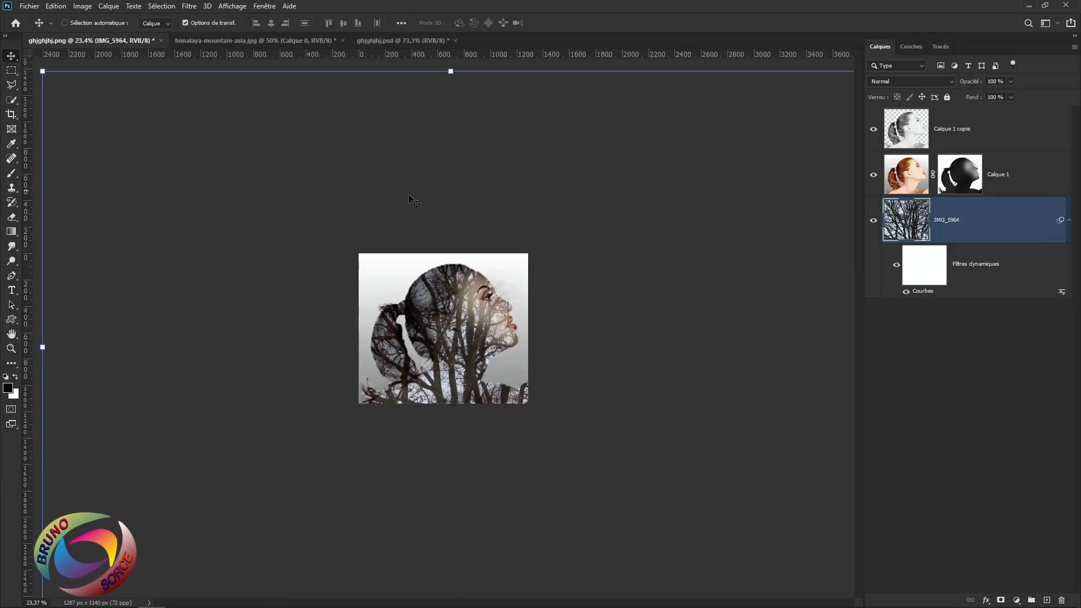
scroll(410, 198, down, 4)
drag(677, 183, 489, 273)
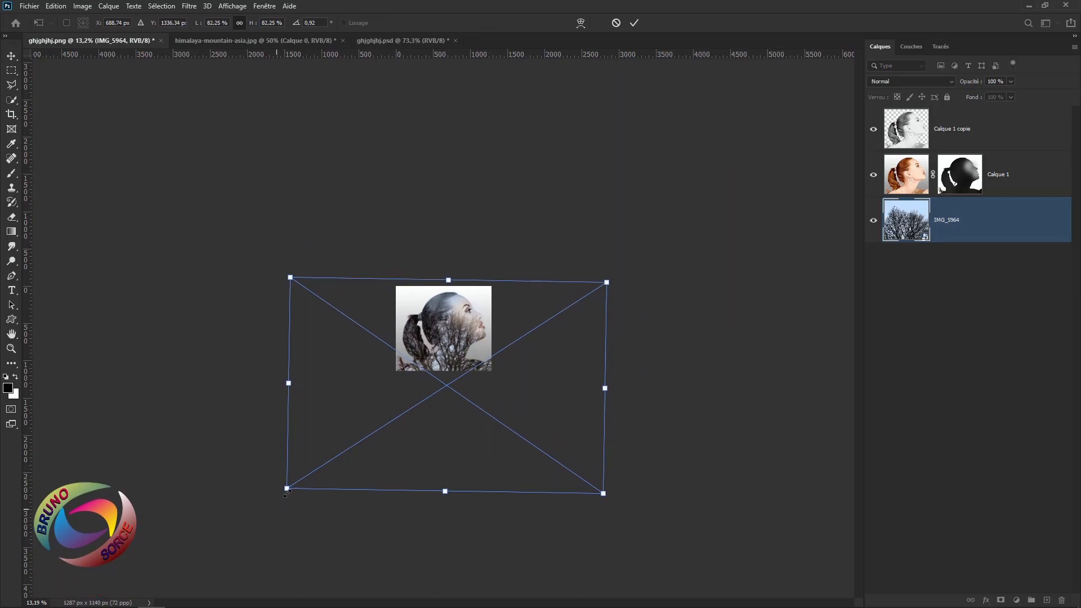
drag(287, 489, 375, 375)
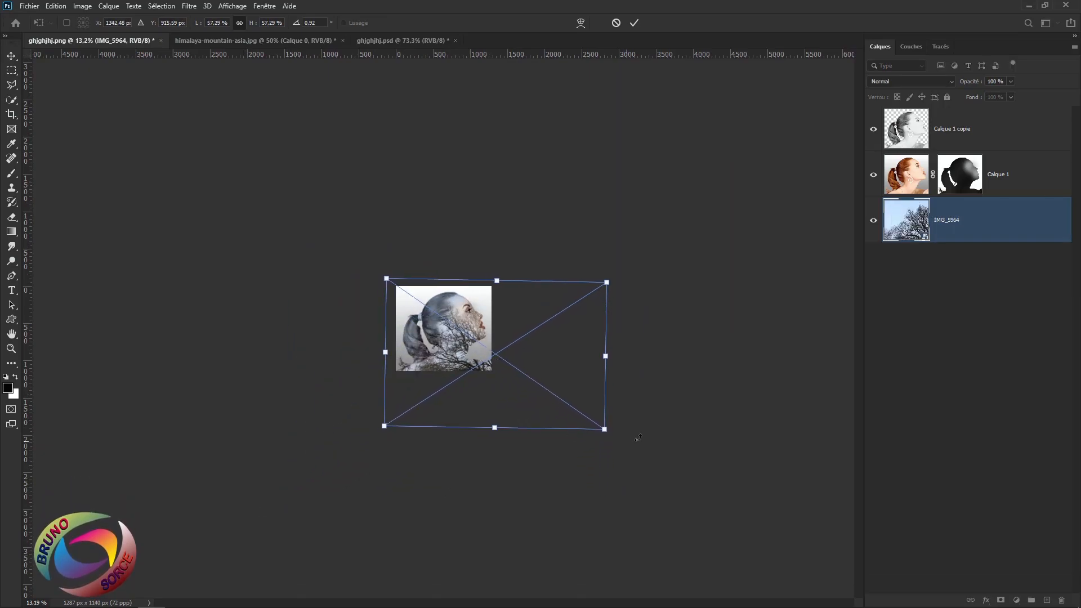
drag(606, 430, 517, 369)
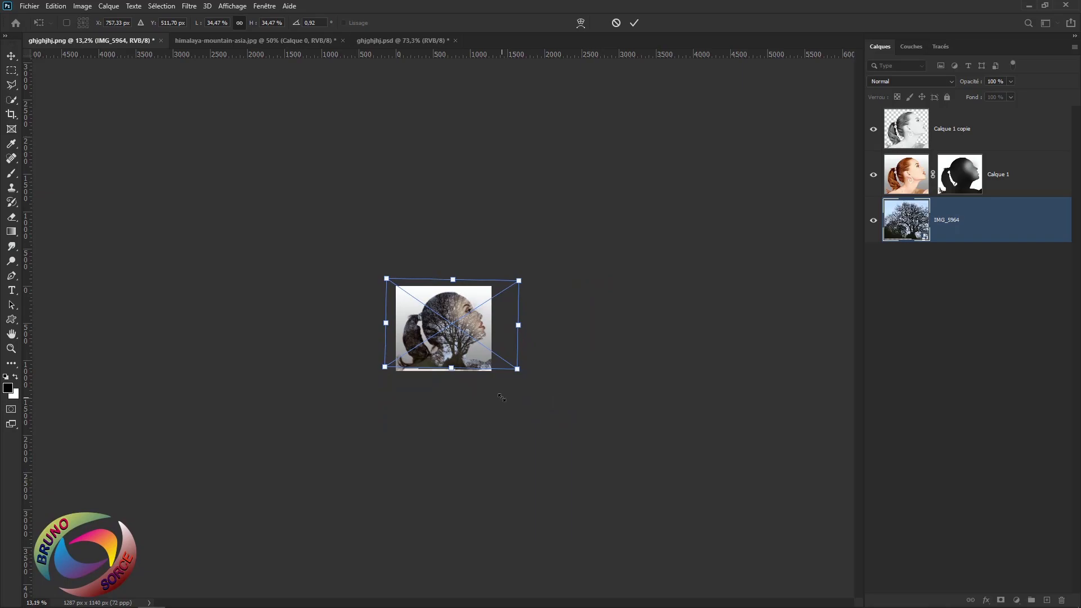
drag(451, 368, 448, 367)
key(Return)
key(ctrl+0)
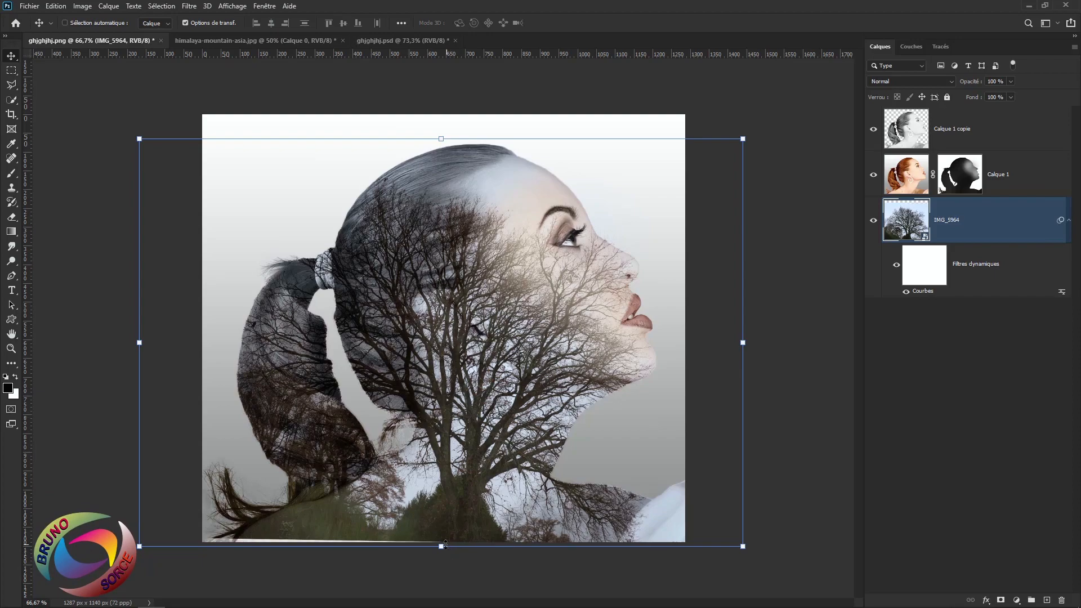
key(ctrl+t)
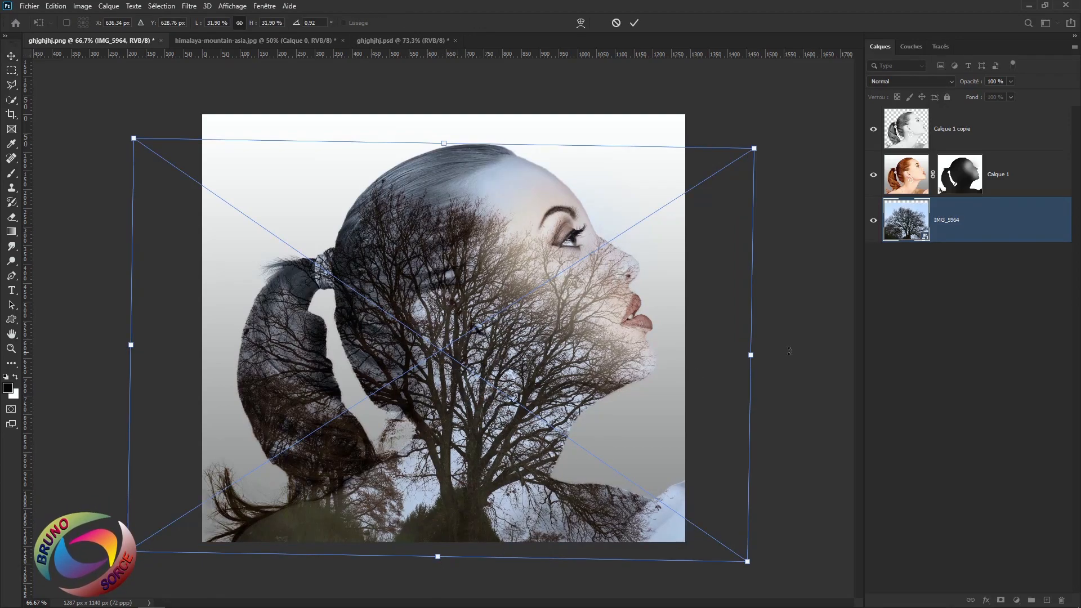
key(Return)
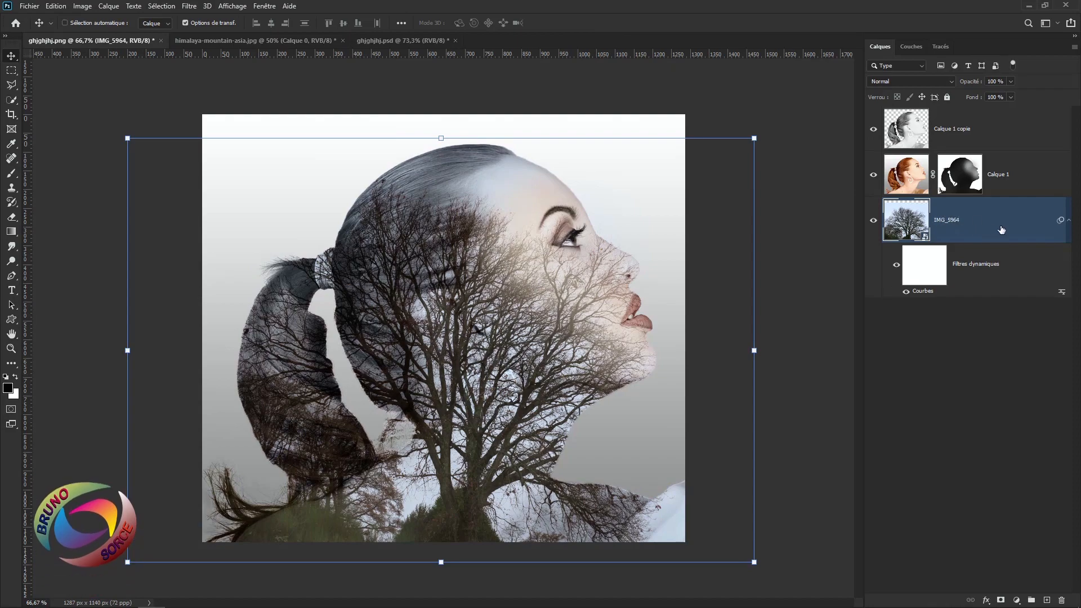
- Start replacing the content of the IMG_5964 smart object with another image
right_click(1021, 227)
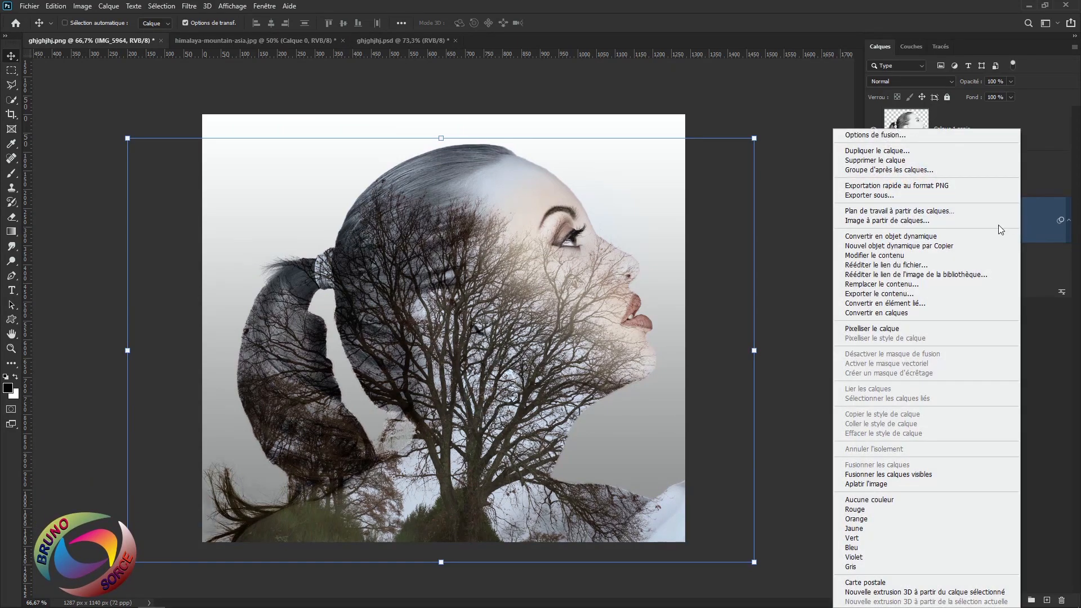